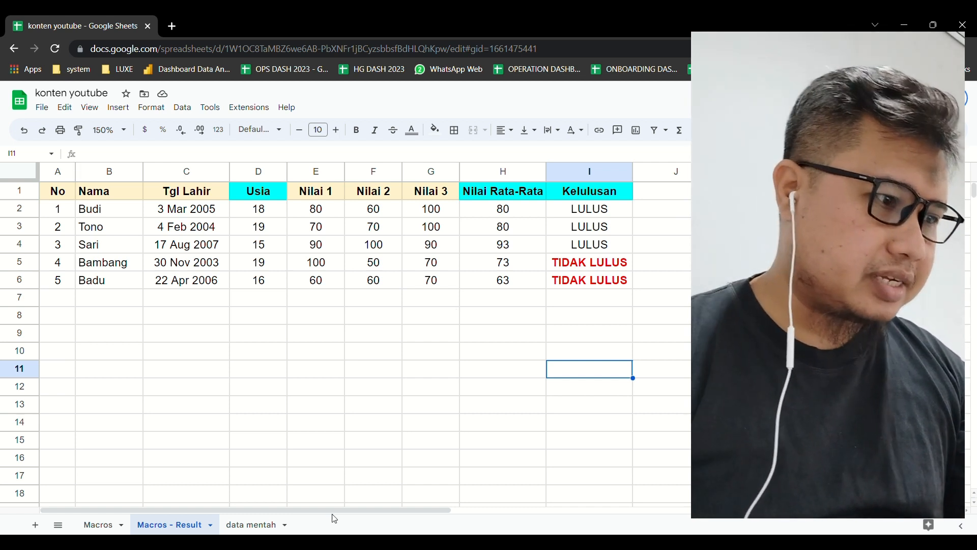
Copy the whole table with its headers from the data mentah sheet and paste it at cell B2 of the Macros sheet
{"action": "left_click", "coordinate": [265, 526]}
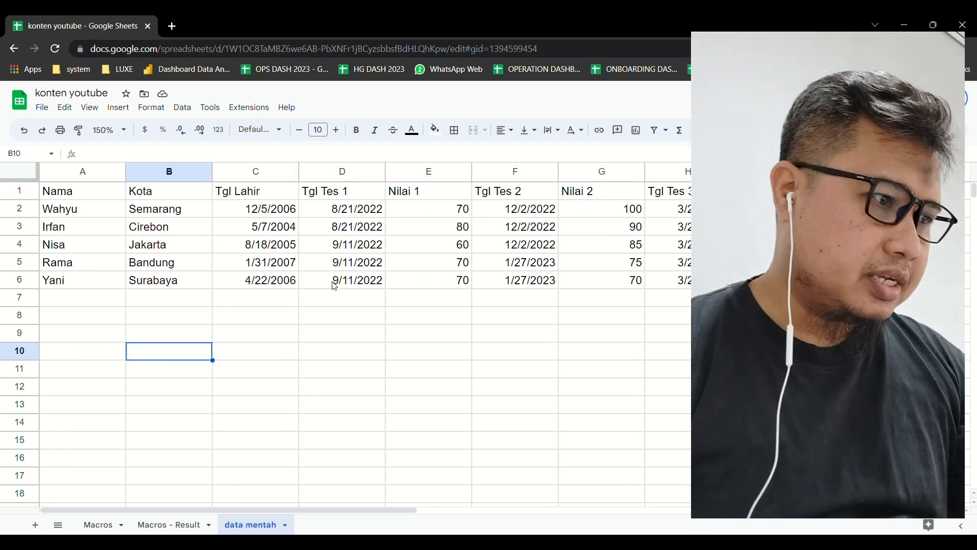
{"action": "left_click", "coordinate": [174, 524]}
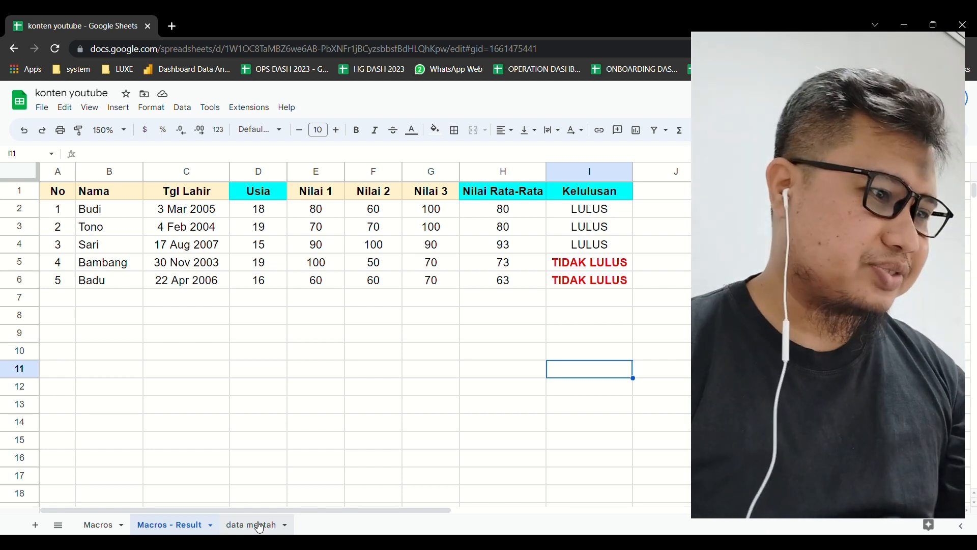
{"action": "left_click", "coordinate": [258, 526]}
{"action": "left_click", "coordinate": [91, 197]}
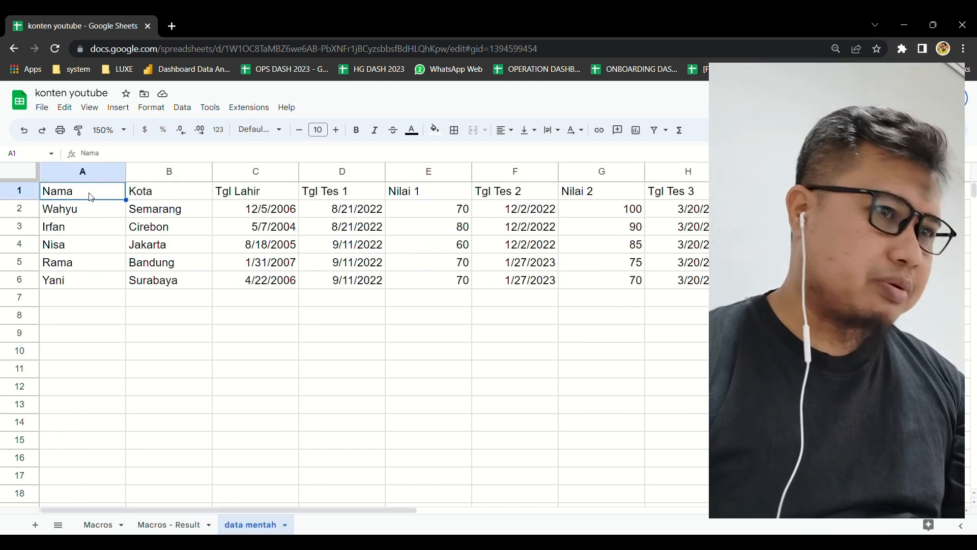
{"action": "key", "text": "ctrl+shift+Right"}
{"action": "key", "text": "ctrl+shift+Down"}
{"action": "key", "text": "ctrl+c"}
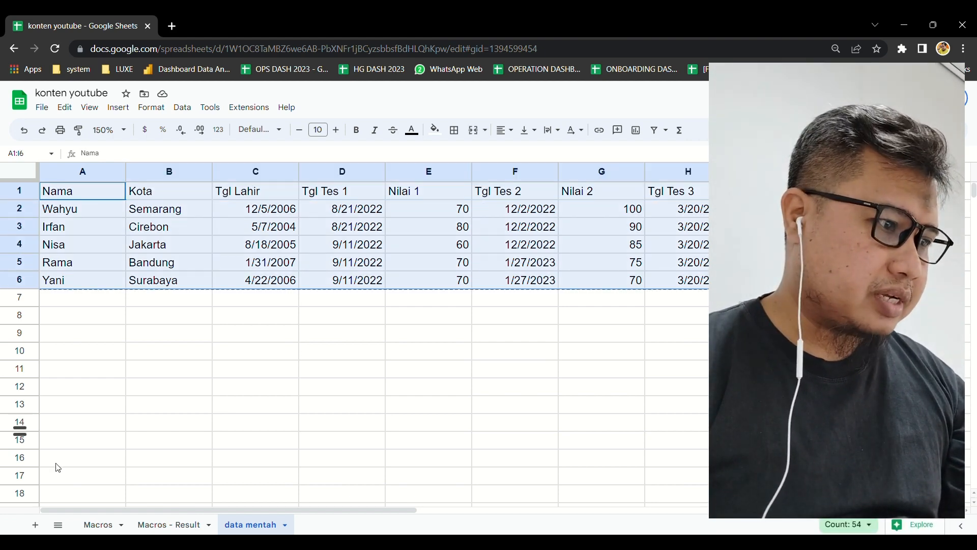
{"action": "left_click", "coordinate": [99, 524]}
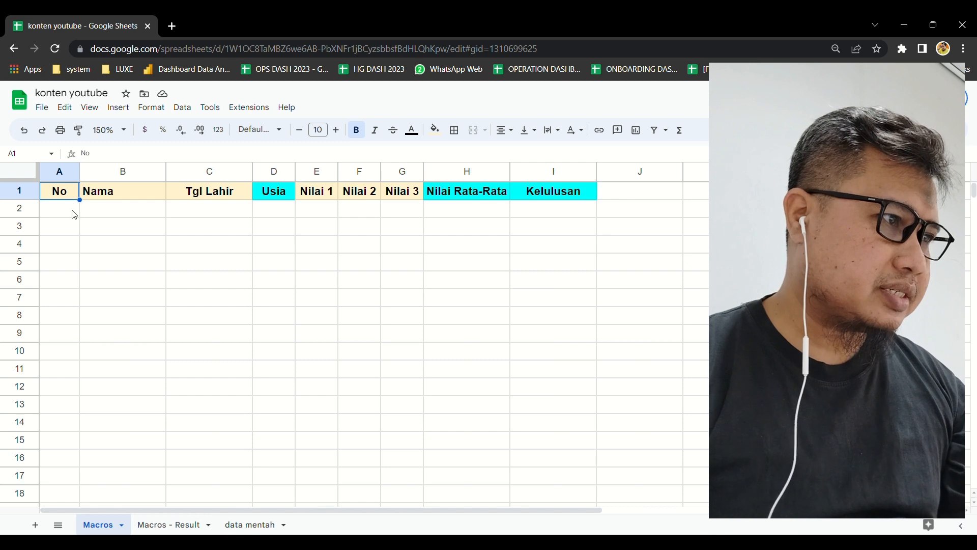
{"action": "left_click", "coordinate": [102, 209]}
{"action": "key", "text": "ctrl+v"}
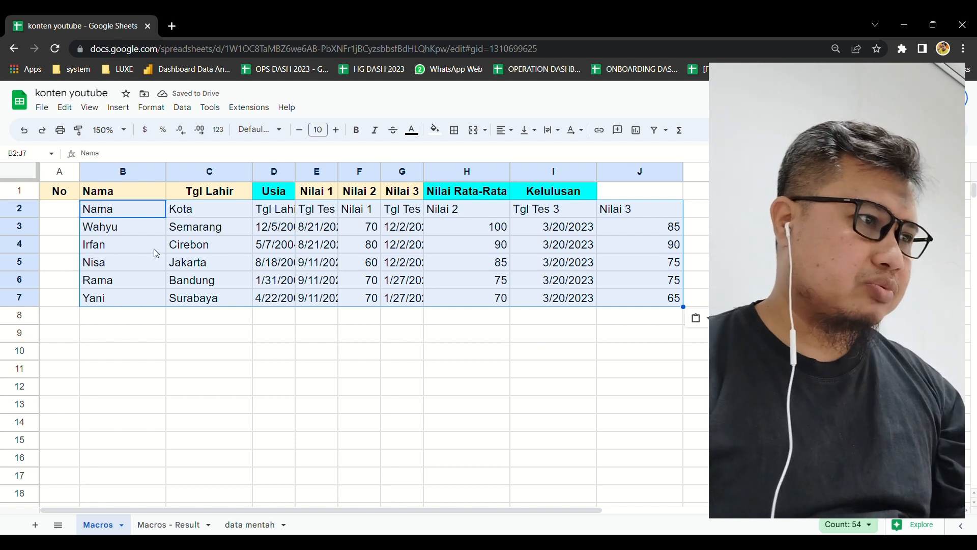
Start recording a new macro with relative references from cell B2
{"action": "left_click", "coordinate": [146, 218]}
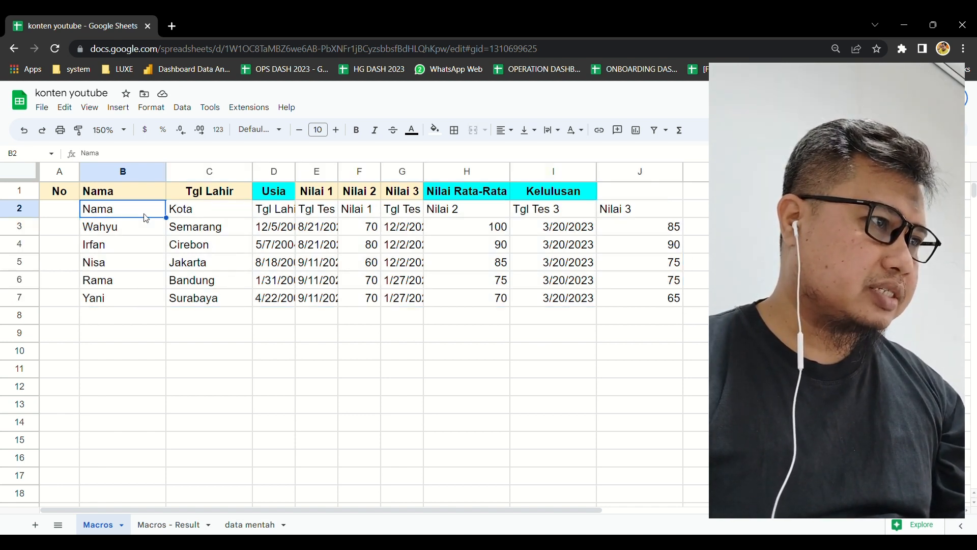
{"action": "left_click", "coordinate": [246, 105]}
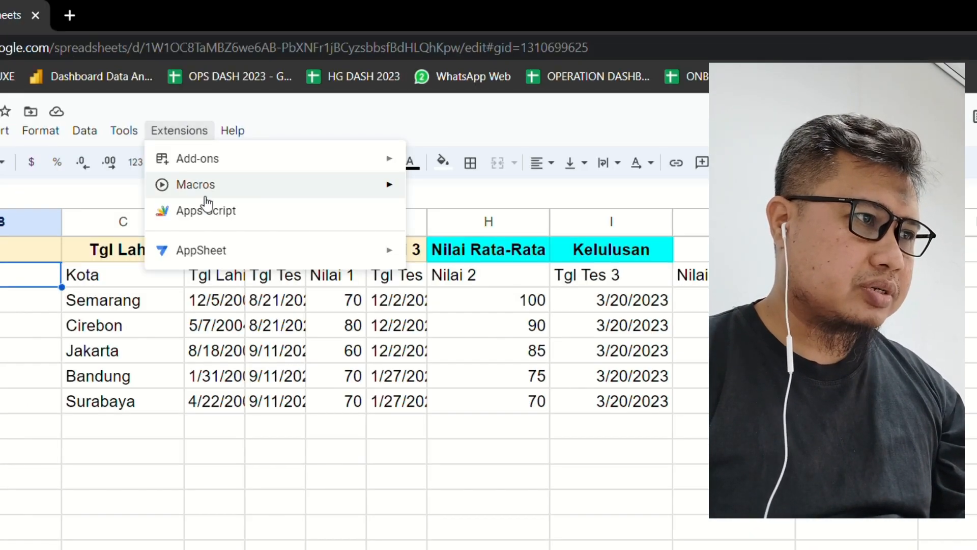
{"action": "mouse_move", "coordinate": [268, 151]}
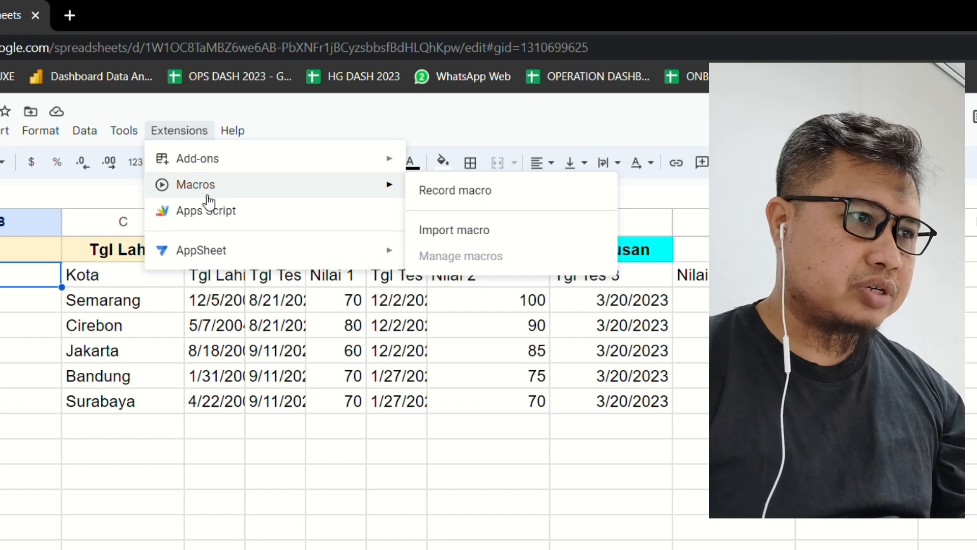
{"action": "left_click", "coordinate": [444, 196]}
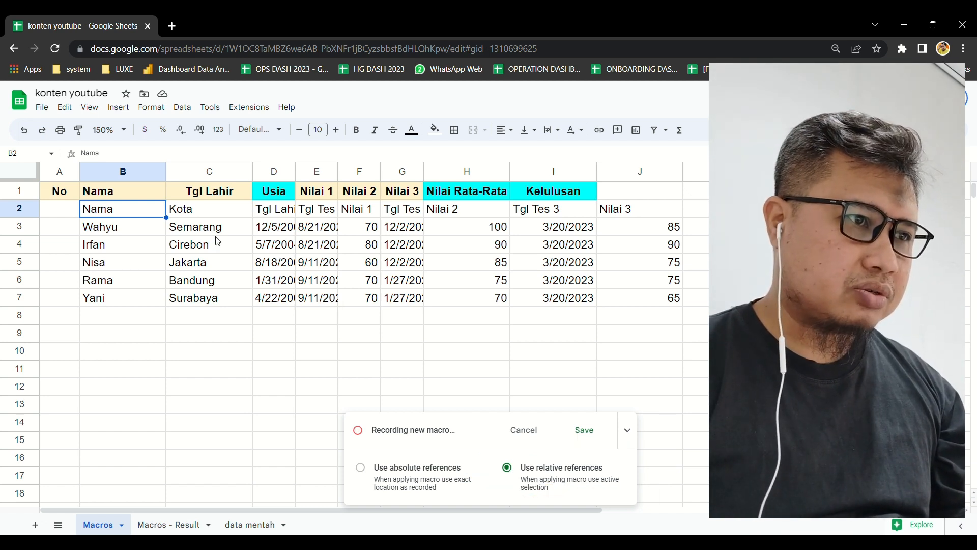
Clear the pasted Kota data in column C from C2 down to the last sheet row
{"action": "left_click", "coordinate": [203, 214]}
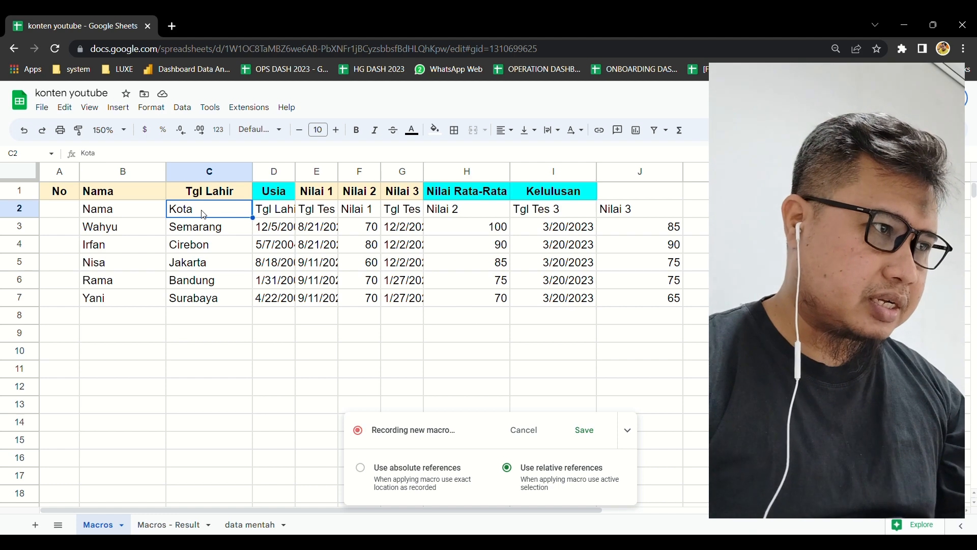
{"action": "key", "text": "ctrl+shift+Down"}
{"action": "key", "text": "ctrl+shift+Down"}
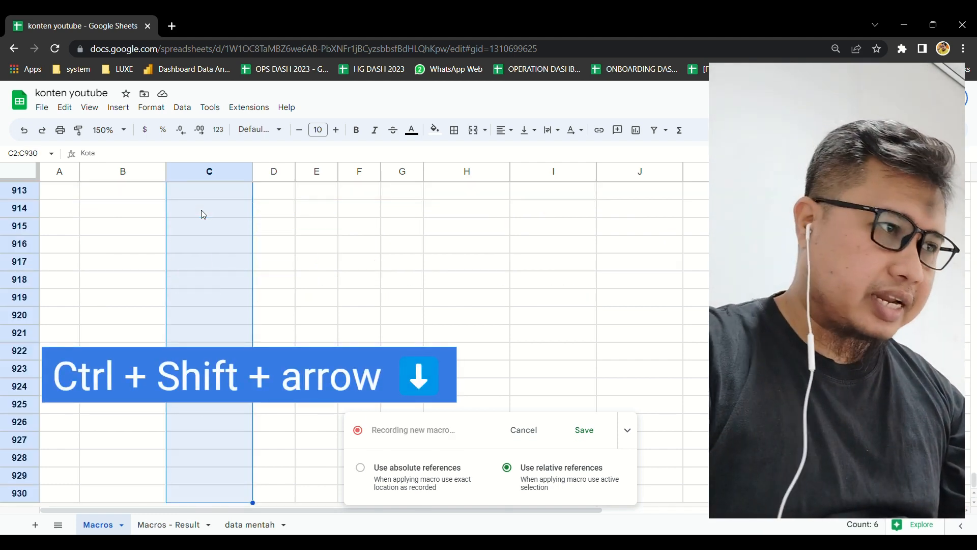
{"action": "key", "text": "Delete"}
{"action": "key", "text": "ctrl+Up"}
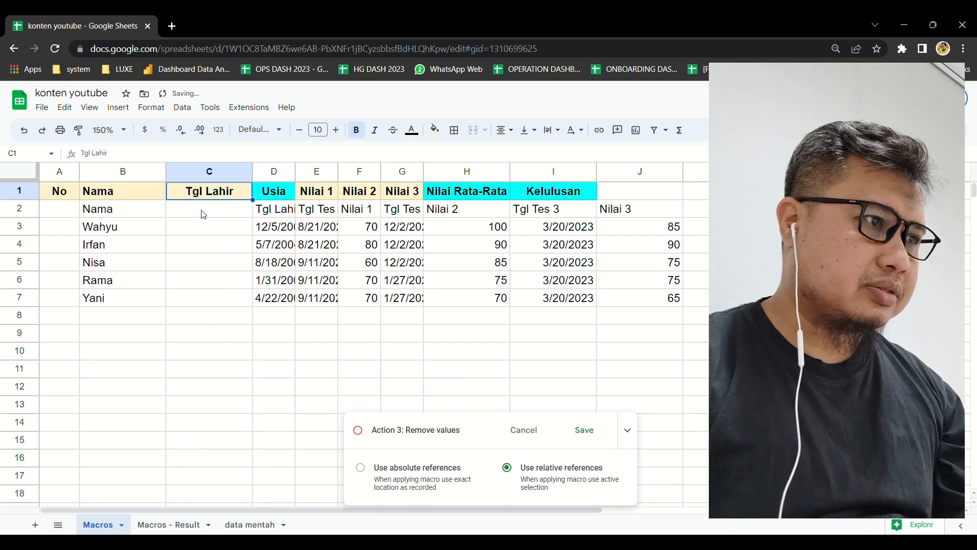
Move the pasted Tgl Lahir data, from D2 down to the last row, into column C starting at C2
{"action": "key", "text": "Down"}
{"action": "key", "text": "Right"}
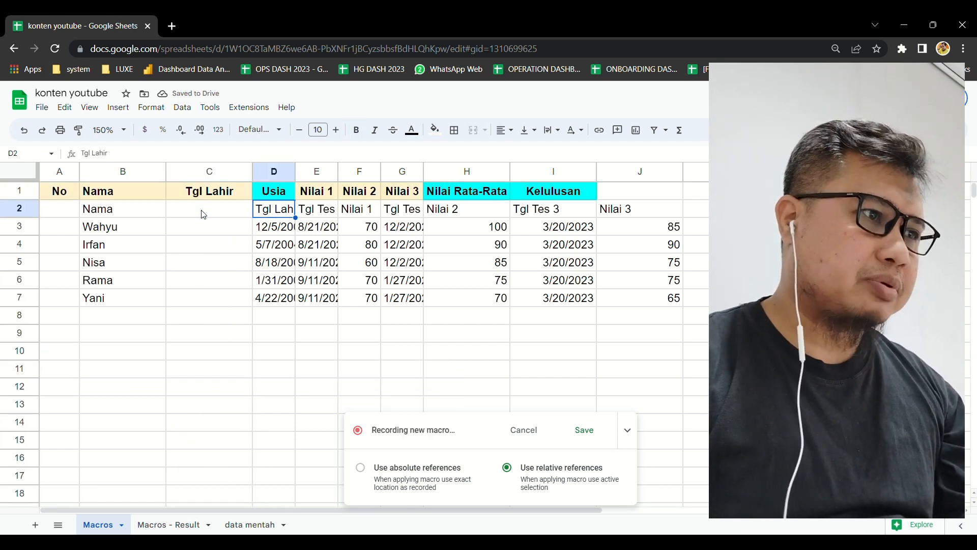
{"action": "key", "text": "ctrl+shift+Down"}
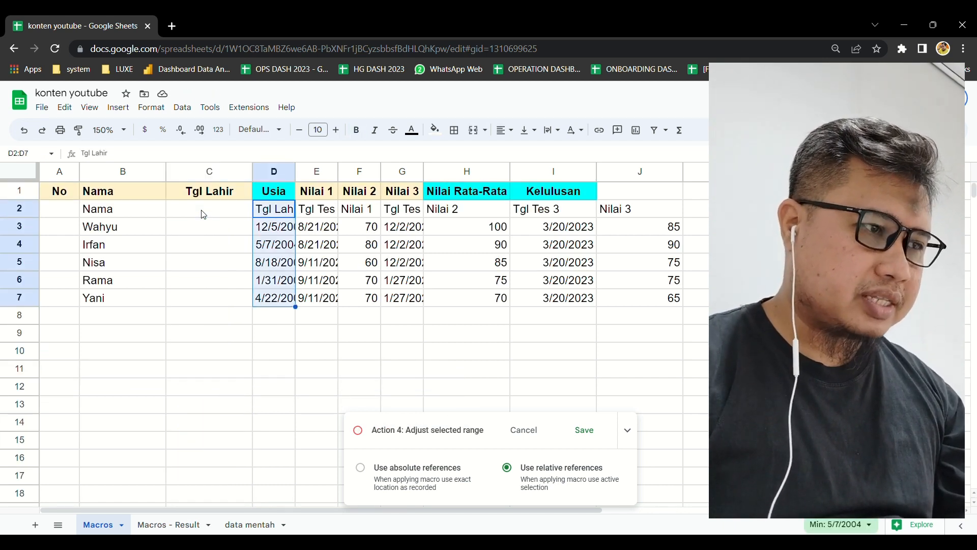
{"action": "key", "text": "ctrl+shift+Down"}
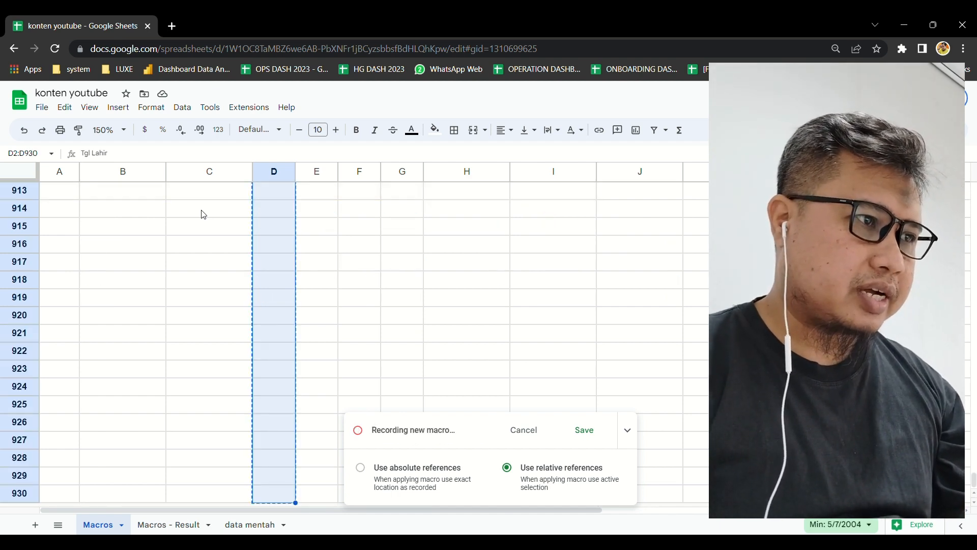
{"action": "key", "text": "ctrl+x"}
{"action": "key", "text": "Left"}
{"action": "scroll", "coordinate": [203, 214], "scroll_direction": "up", "scroll_amount": 1}
{"action": "key", "text": "ctrl+v"}
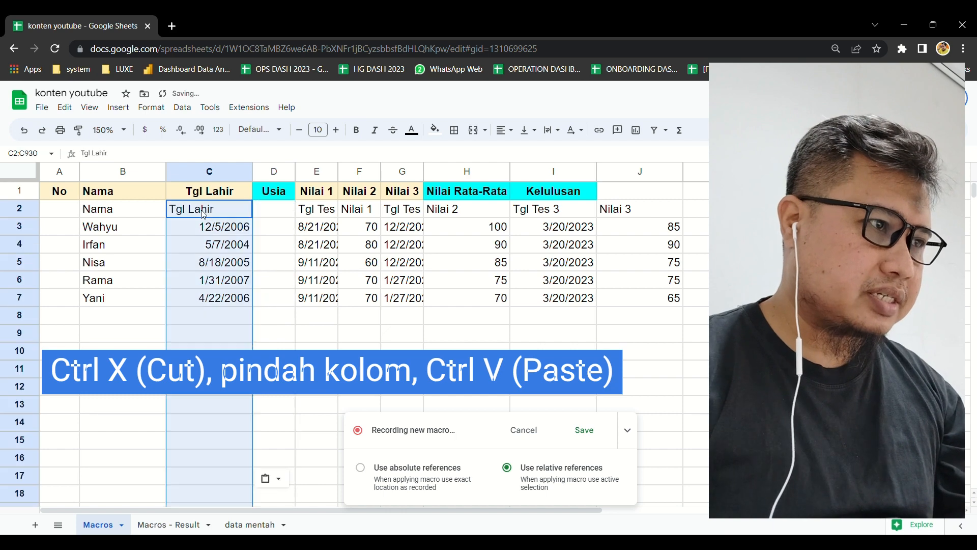
Clear the pasted Tgl Tes 1 data in column E from E2 down to the last sheet row
{"action": "key", "text": "Right"}
{"action": "key", "text": "Right"}
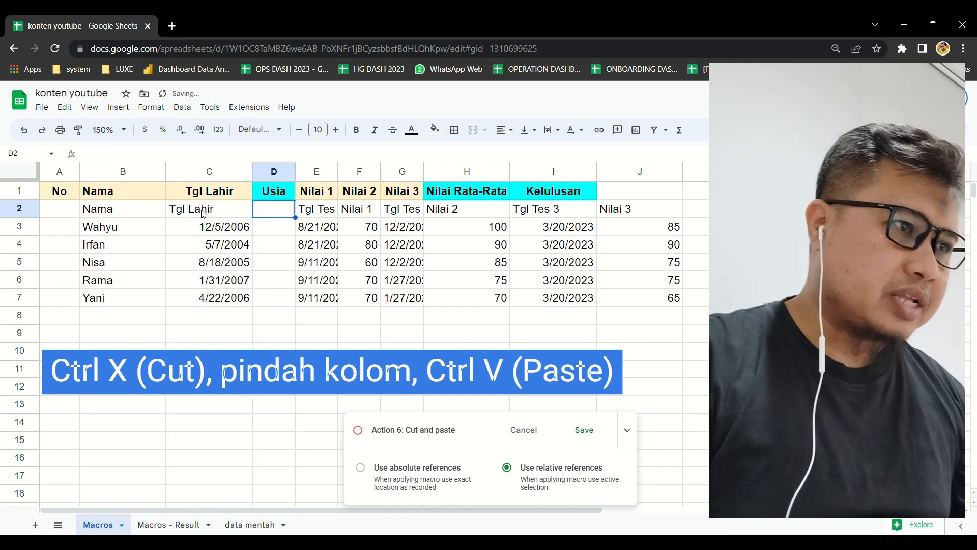
{"action": "key", "text": "ctrl+shift+Down"}
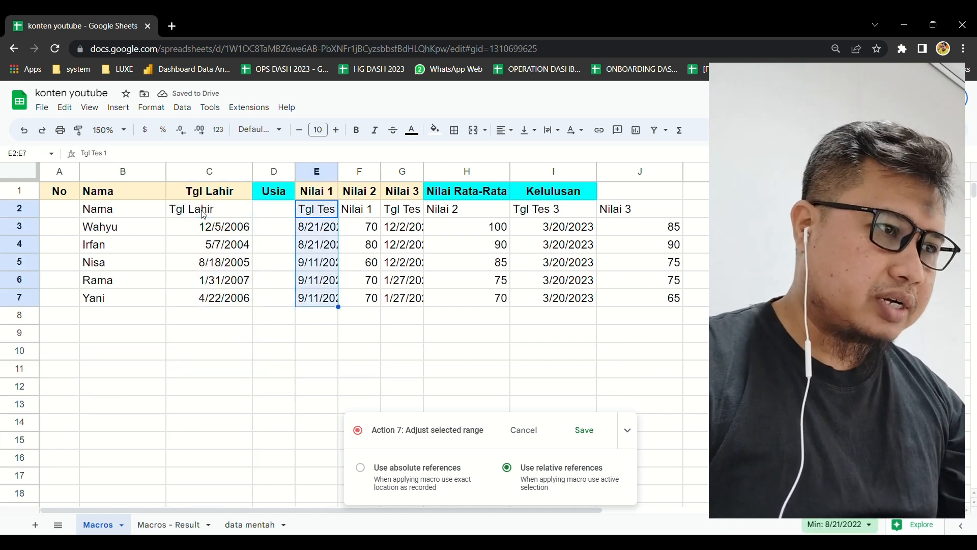
{"action": "key", "text": "ctrl+shift+Down"}
{"action": "key", "text": "Delete"}
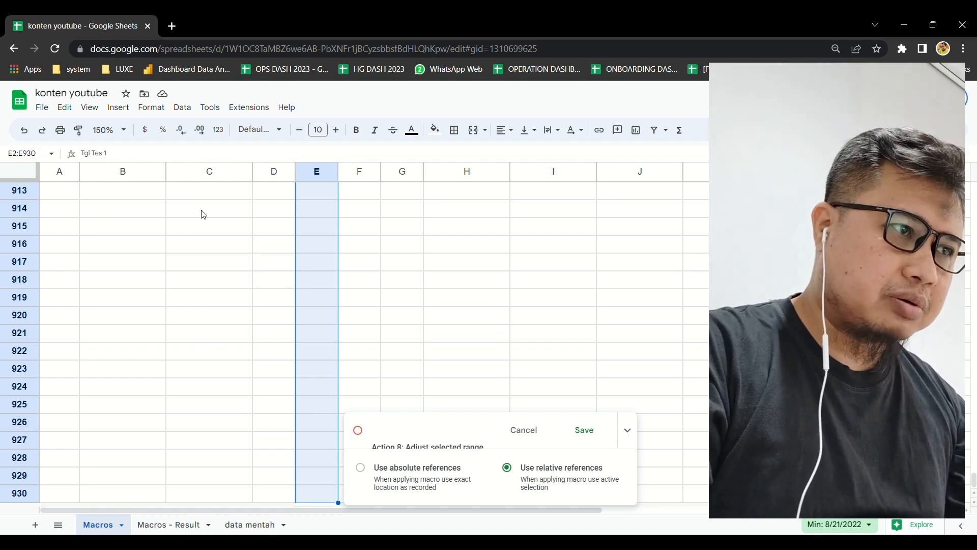
Clear the pasted Tgl Tes 2 data in column G from G2 down to the last sheet row
{"action": "key", "text": "Up"}
{"action": "key", "text": "Down"}
{"action": "key", "text": "Right"}
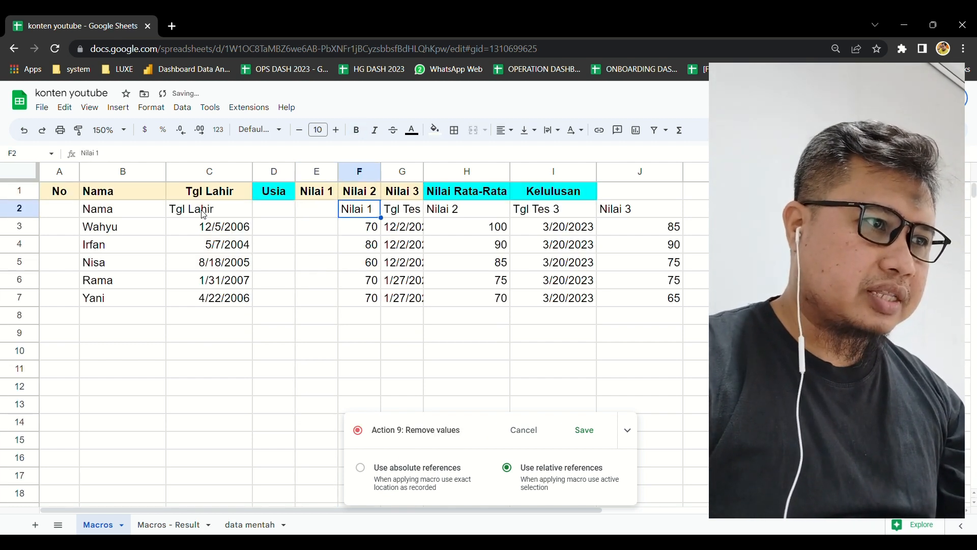
{"action": "key", "text": "Right"}
{"action": "key", "text": "ctrl+shift+Down"}
{"action": "key", "text": "ctrl+shift+Down"}
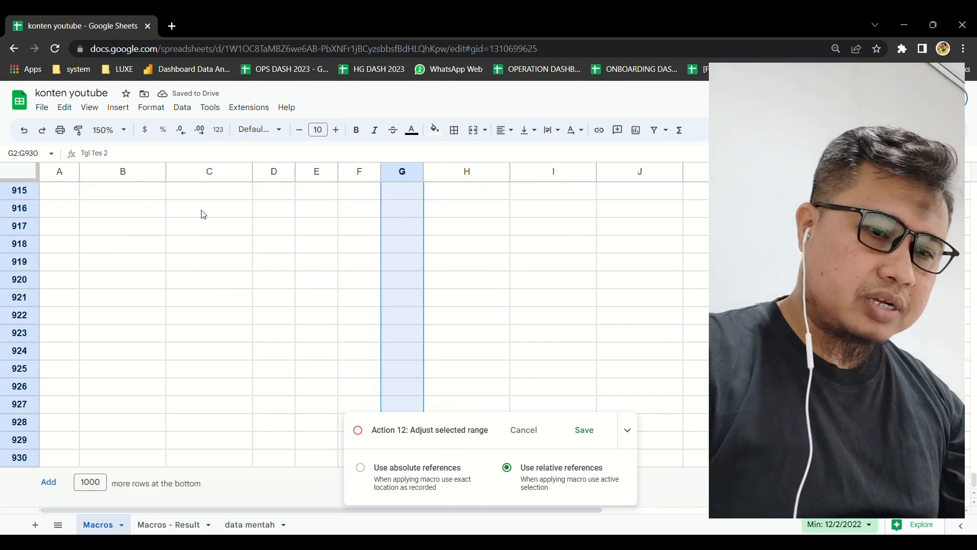
{"action": "key", "text": "Delete"}
Clear the pasted Tgl Tes 3 data in column I from I2 down to the last sheet row
{"action": "key", "text": "Up"}
{"action": "key", "text": "Down"}
{"action": "key", "text": "Right"}
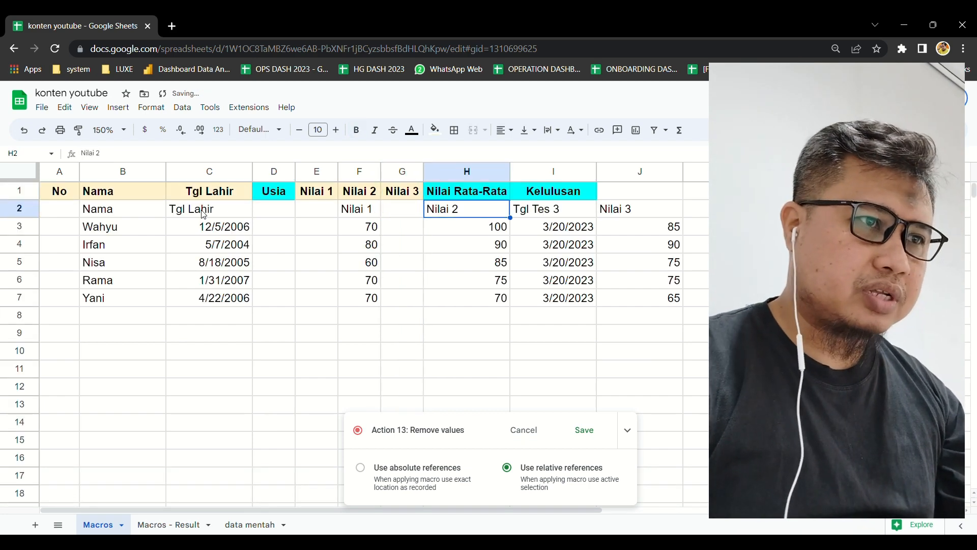
{"action": "key", "text": "Right"}
{"action": "key", "text": "ctrl+shift+Down"}
{"action": "key", "text": "ctrl+shift+Down"}
{"action": "key", "text": "Delete"}
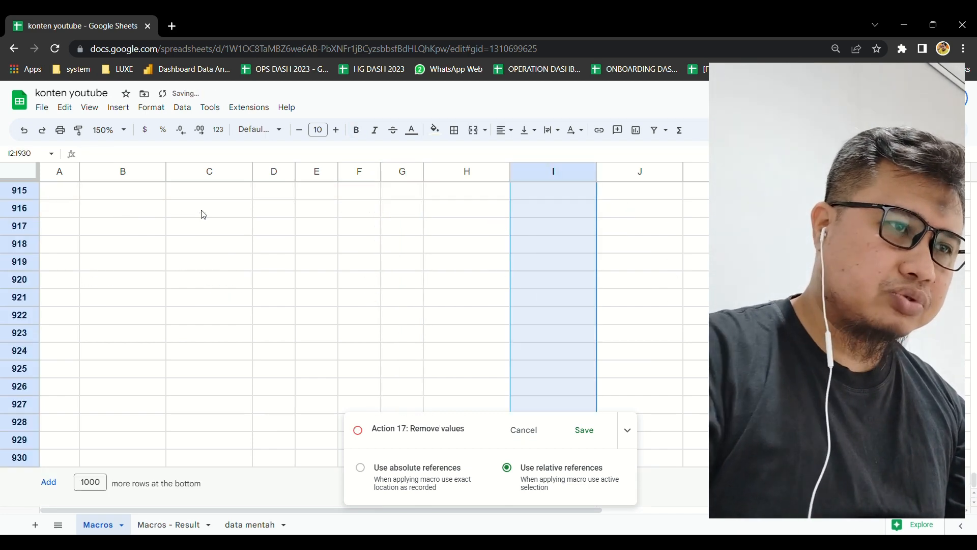
Move the pasted Nilai 1 data, from F2 down to the last row, into column E starting at E2
{"action": "key", "text": "Up"}
{"action": "key", "text": "Down"}
{"action": "key", "text": "Left"}
{"action": "key", "text": "Left"}
{"action": "key", "text": "Left"}
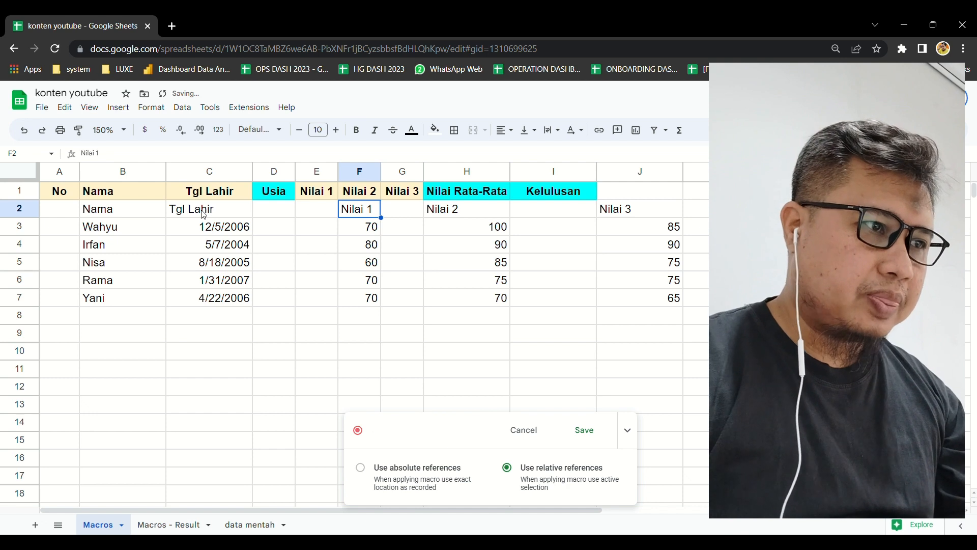
{"action": "key", "text": "ctrl+shift+Down"}
{"action": "key", "text": "ctrl+shift+Down"}
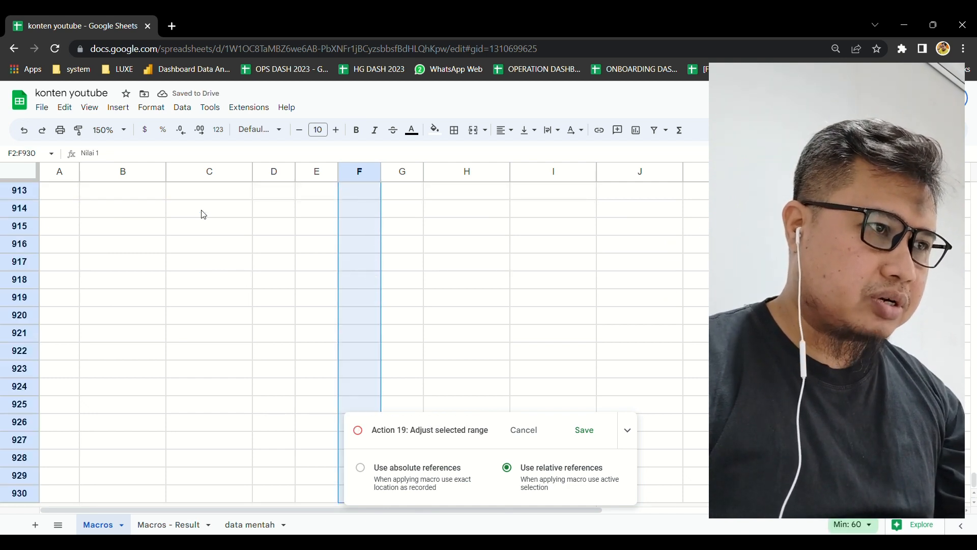
{"action": "key", "text": "ctrl+x"}
{"action": "key", "text": "Left"}
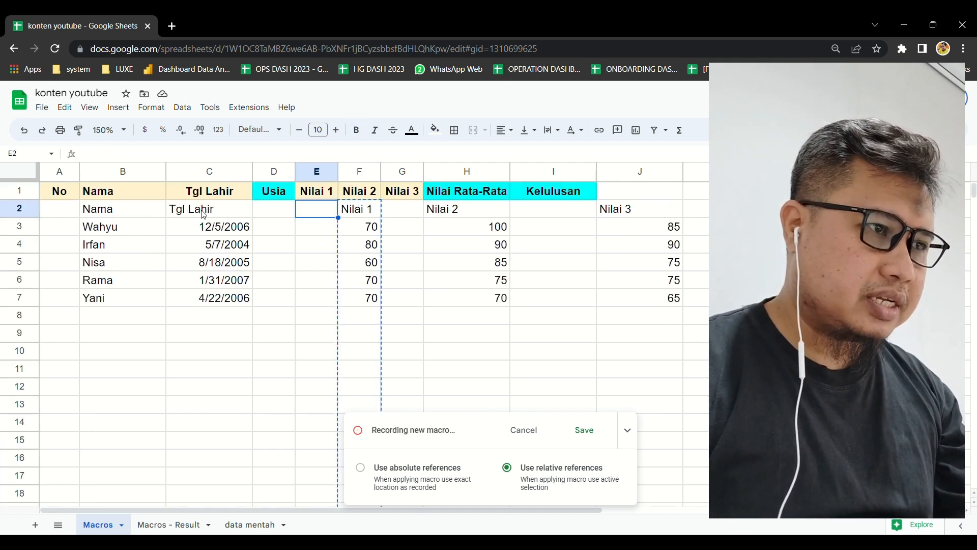
{"action": "key", "text": "ctrl+v"}
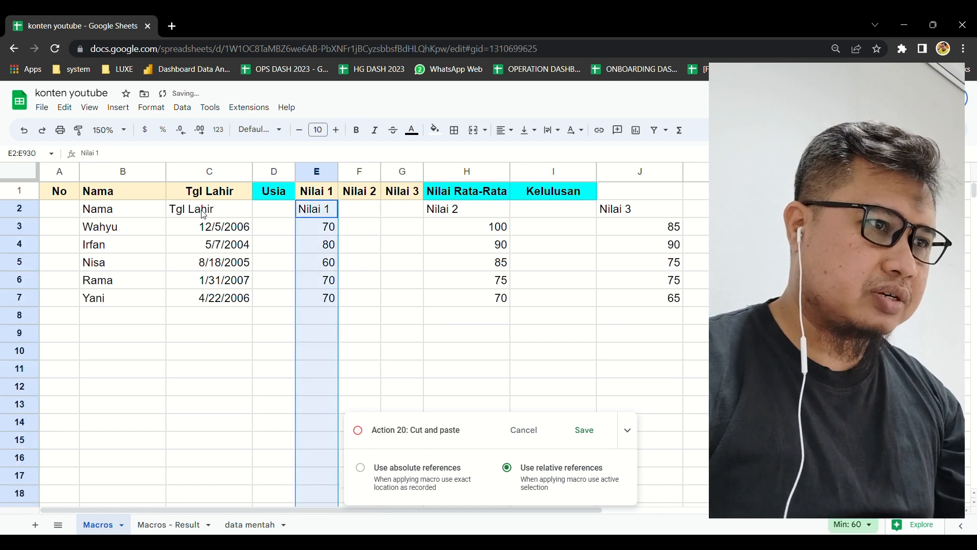
Move the pasted Nilai 2 data, from H2 down to the last row, into column F starting at F2
{"action": "key", "text": "Right"}
{"action": "key", "text": "Right"}
{"action": "key", "text": "Right"}
{"action": "key", "text": "ctrl+shift+Down"}
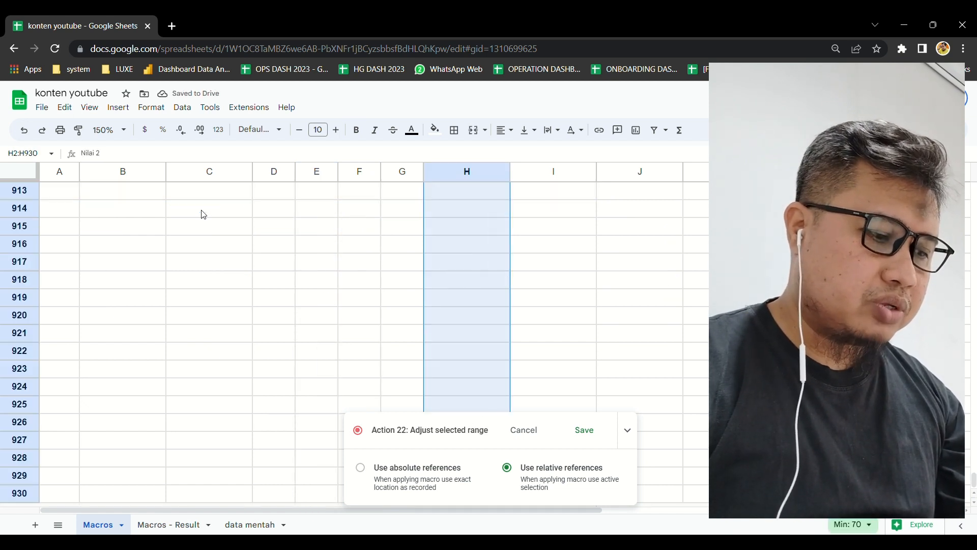
{"action": "key", "text": "ctrl+x"}
{"action": "key", "text": "Left"}
{"action": "key", "text": "Left"}
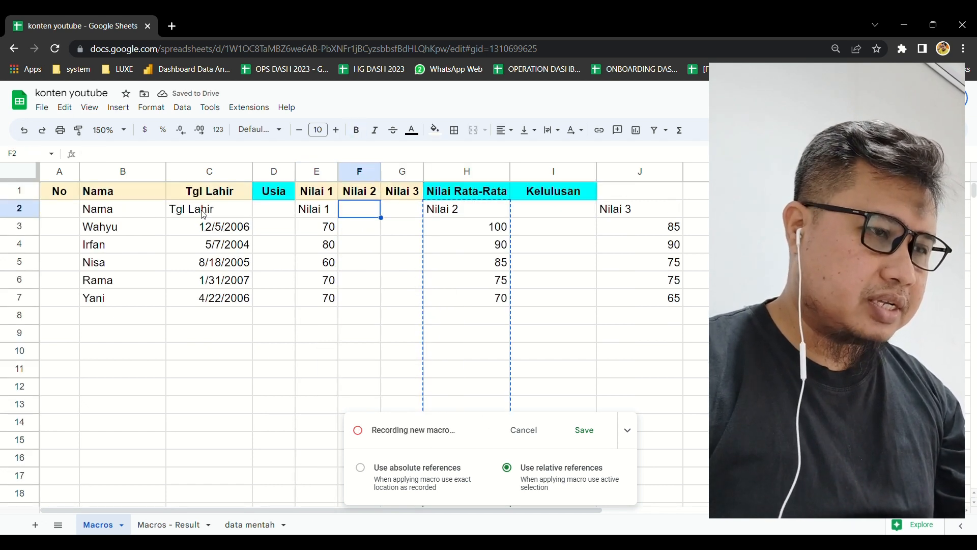
{"action": "key", "text": "ctrl+v"}
Move the pasted Nilai 3 data, from J2 down to the last row, into column G starting at G2
{"action": "key", "text": "ctrl+Right"}
{"action": "key", "text": "ctrl+shift+Down"}
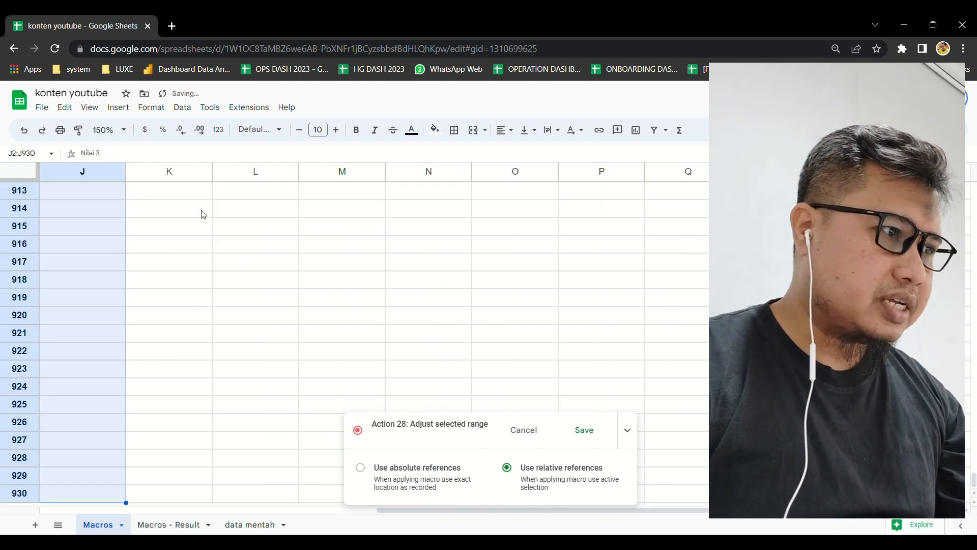
{"action": "key", "text": "ctrl+x"}
{"action": "key", "text": "Left"}
{"action": "key", "text": "Left"}
{"action": "key", "text": "Left"}
{"action": "key", "text": "Left"}
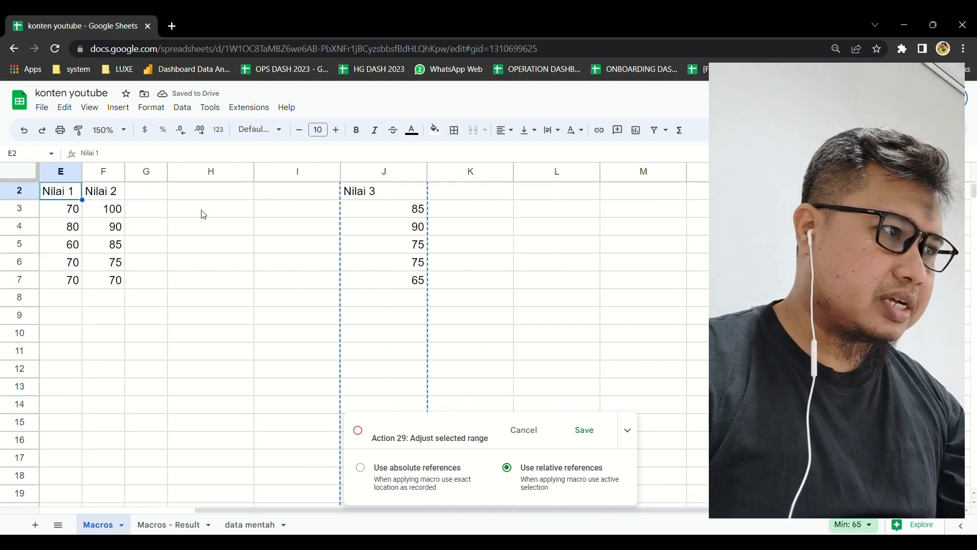
{"action": "key", "text": "Right"}
{"action": "scroll", "coordinate": [202, 215], "scroll_direction": "up", "scroll_amount": 1}
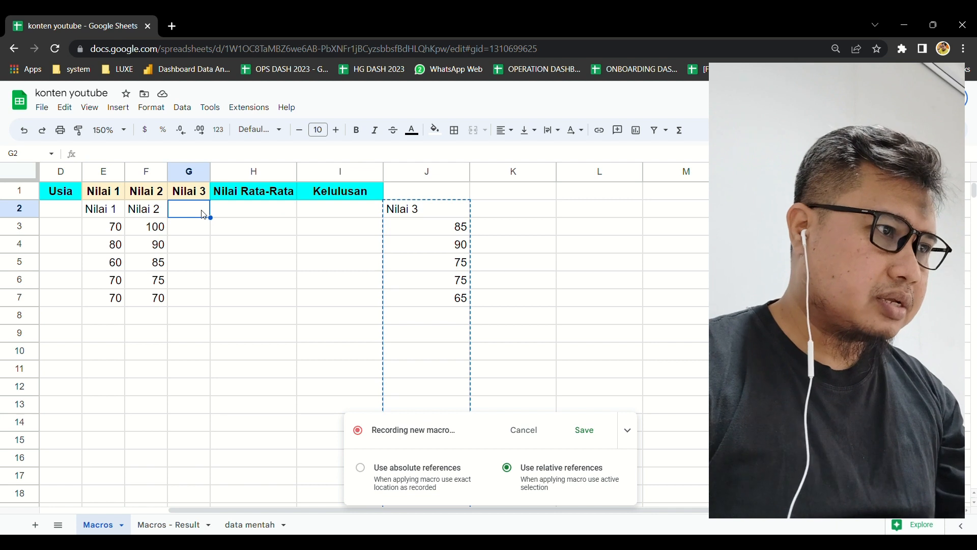
{"action": "key", "text": "ctrl+v"}
Delete row 2, which holds the duplicate headers pasted with the raw data
{"action": "key", "text": "Left"}
{"action": "key", "text": "Left"}
{"action": "key", "text": "Left"}
{"action": "key", "text": "Left"}
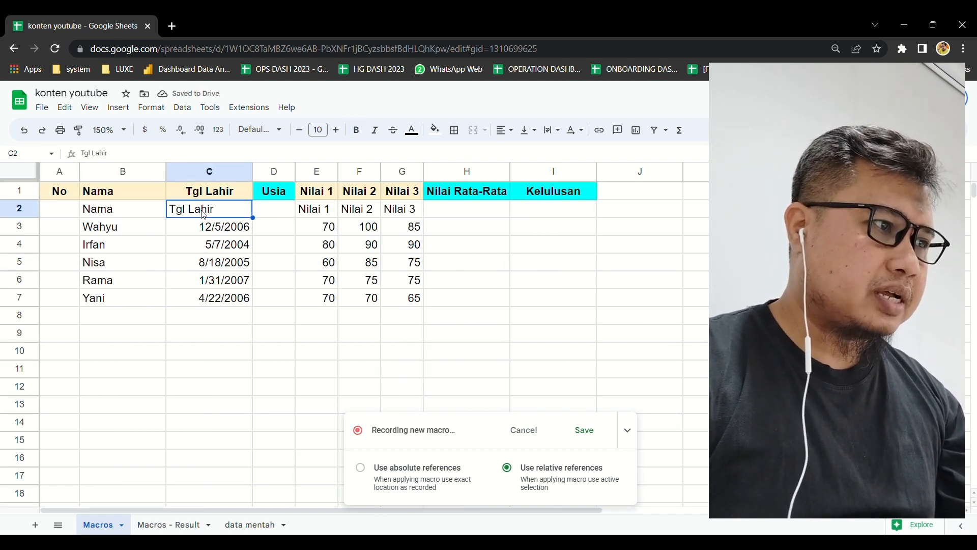
{"action": "key", "text": "Left"}
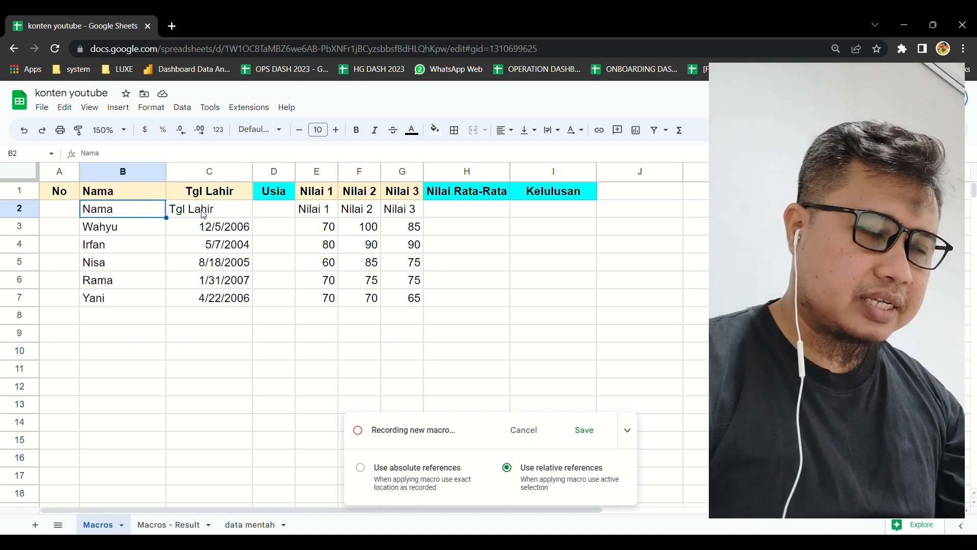
{"action": "right_click", "coordinate": [153, 221]}
{"action": "left_click", "coordinate": [197, 285]}
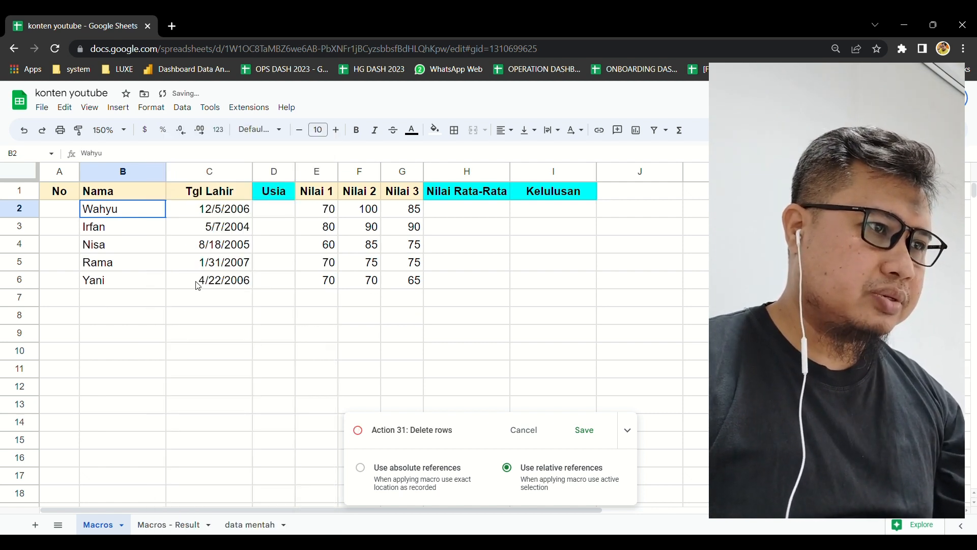
Enter =DATEDIF(C2,today(),"y") in D2 under Usia and autofill it down to D6
{"action": "left_click", "coordinate": [268, 211]}
{"action": "type", "text": "="}
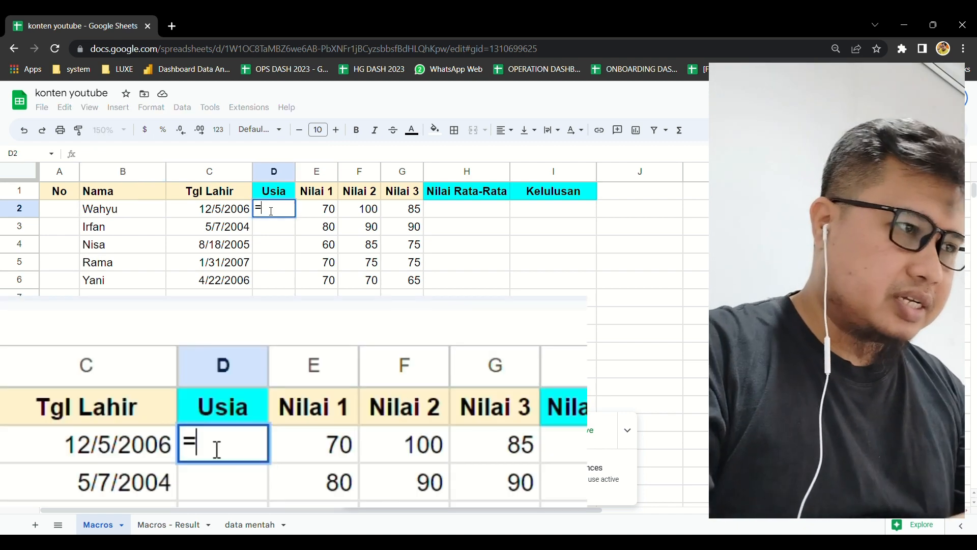
{"action": "type", "text": "date"}
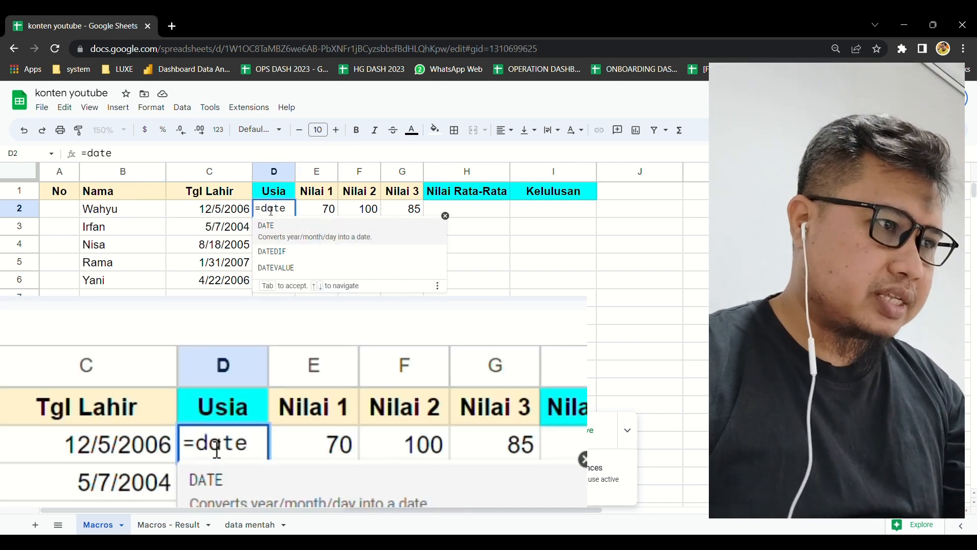
{"action": "key", "text": "Down"}
{"action": "key", "text": "Tab"}
{"action": "key", "text": "Left"}
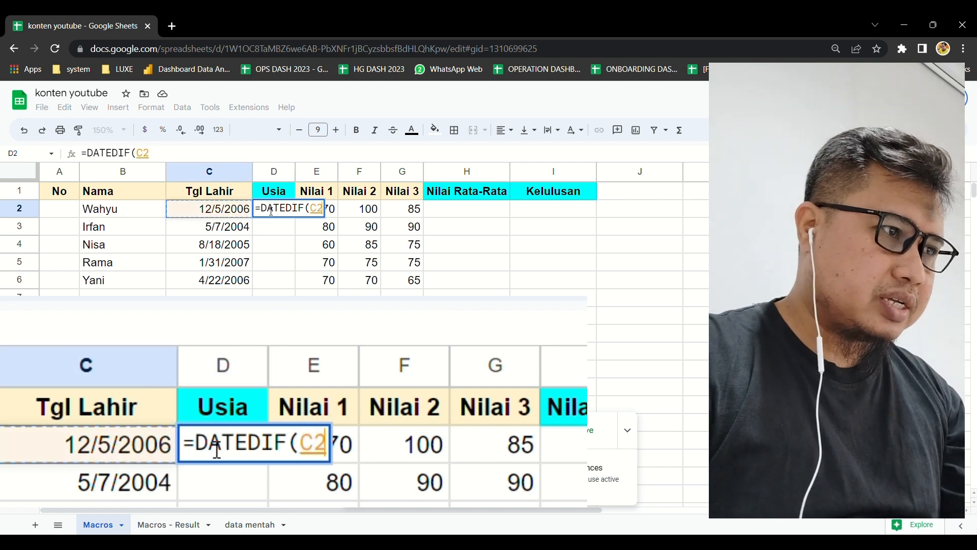
{"action": "type", "text": "t"}
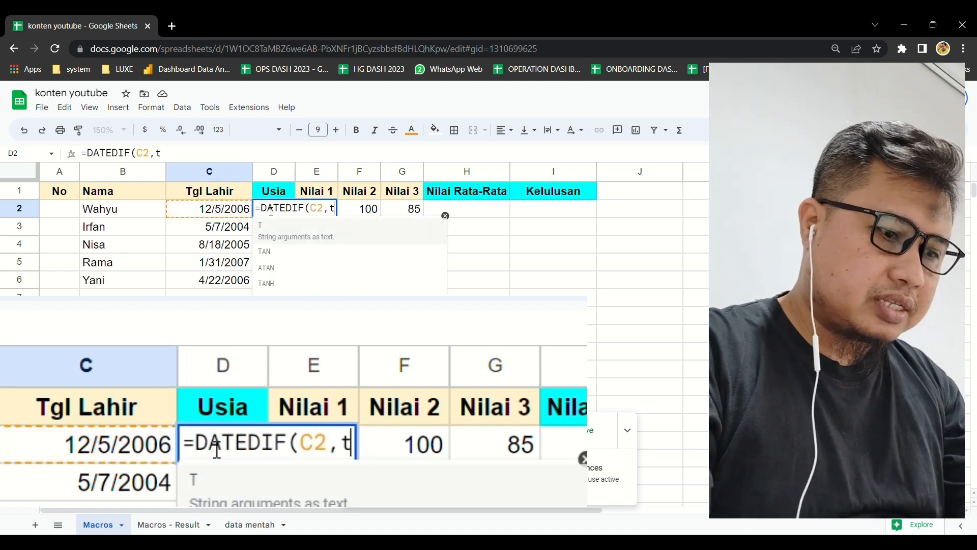
{"action": "type", "text": "oday(),\""}
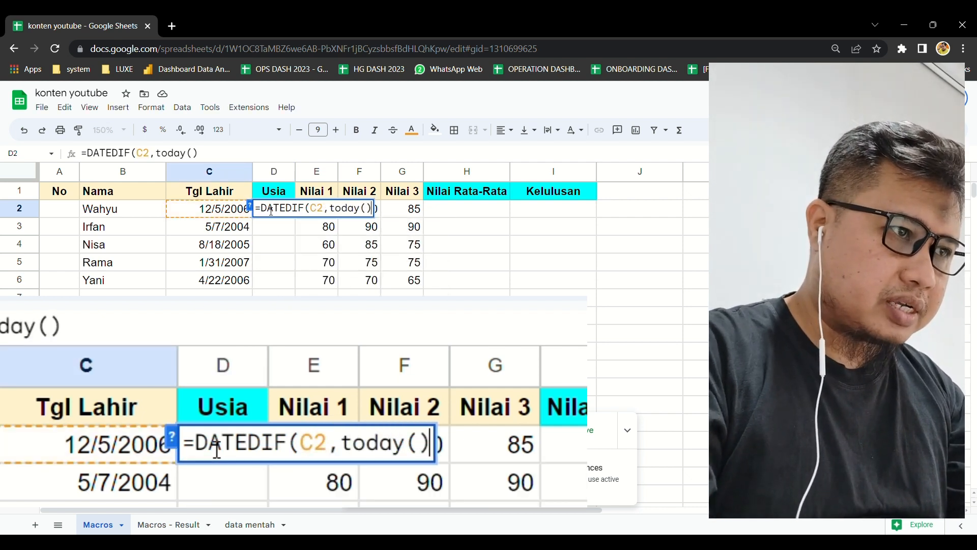
{"action": "type", "text": "y\")"}
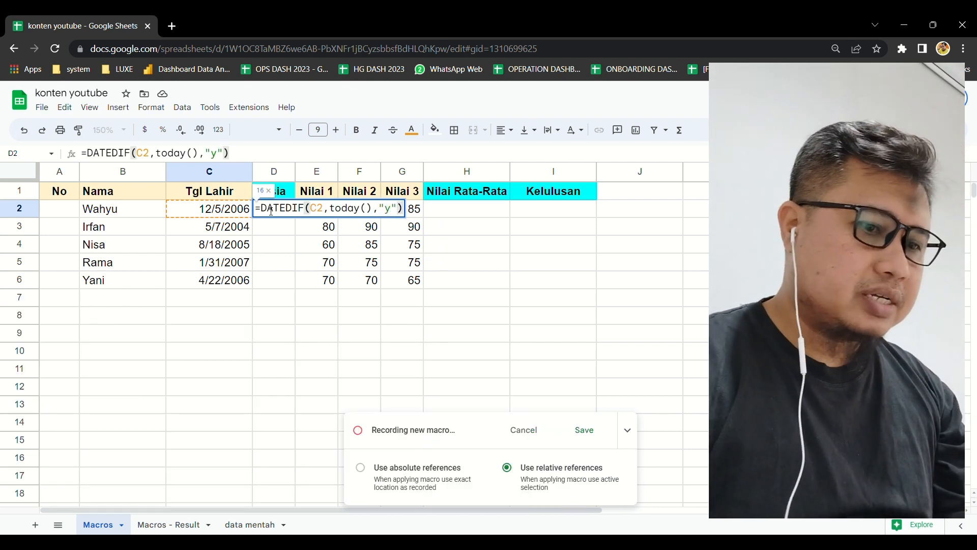
{"action": "key", "text": "Return"}
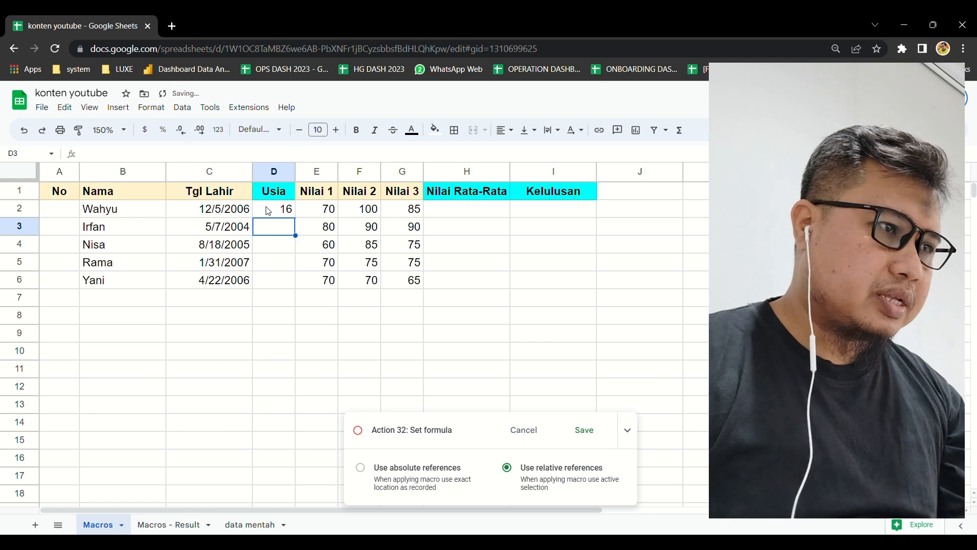
{"action": "left_click", "coordinate": [268, 211]}
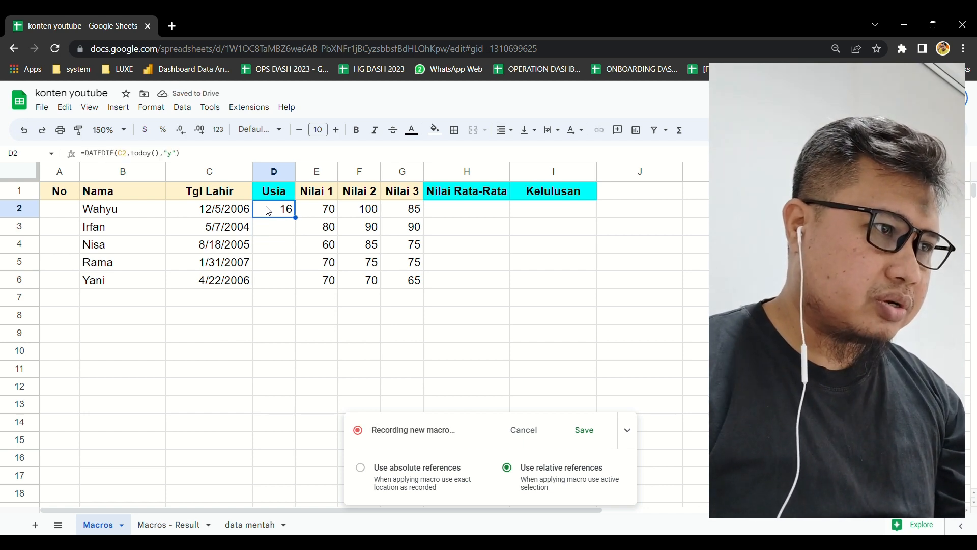
{"action": "double_click", "coordinate": [302, 225]}
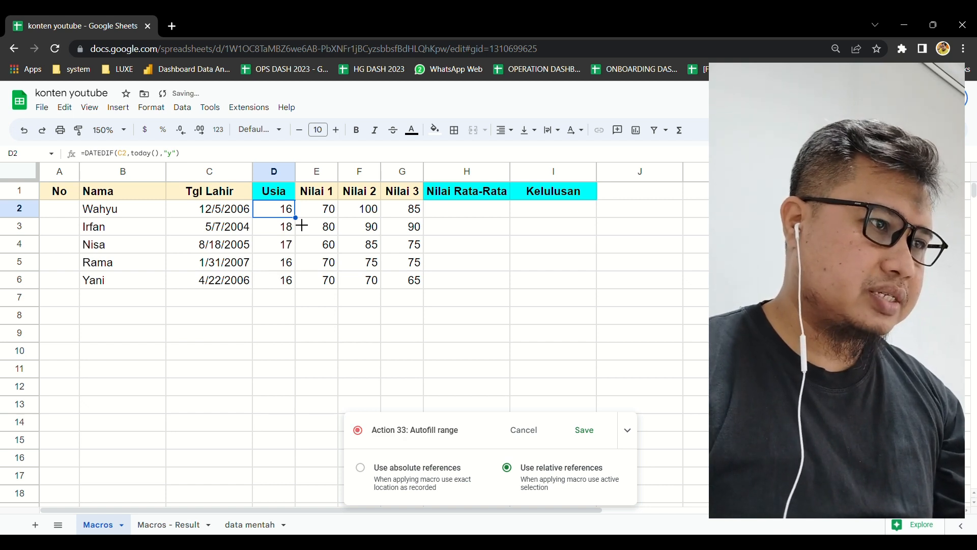
Enter =average(E2:G2) in H2 under Nilai Rata-Rata and autofill it down to H6
{"action": "left_click", "coordinate": [460, 211]}
{"action": "type", "text": "=avera"}
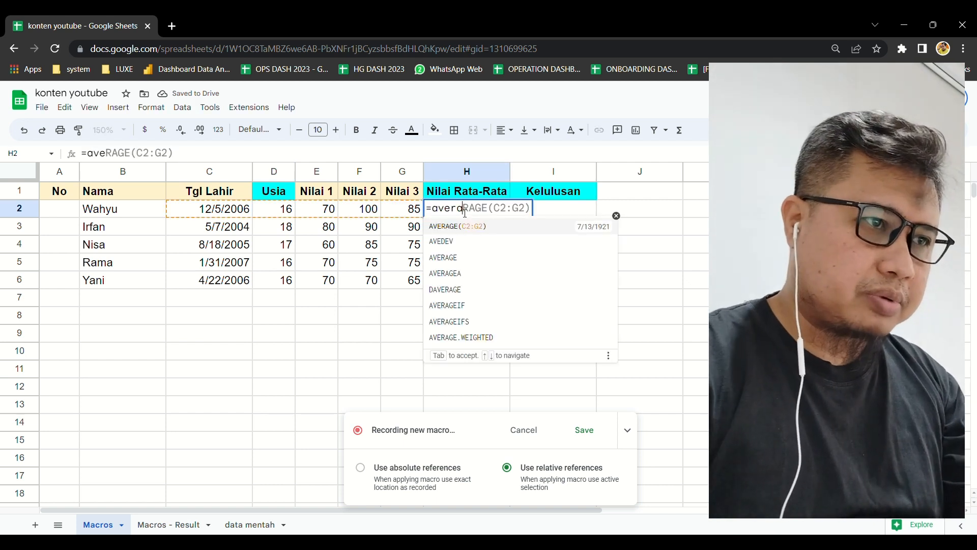
{"action": "type", "text": "ge("}
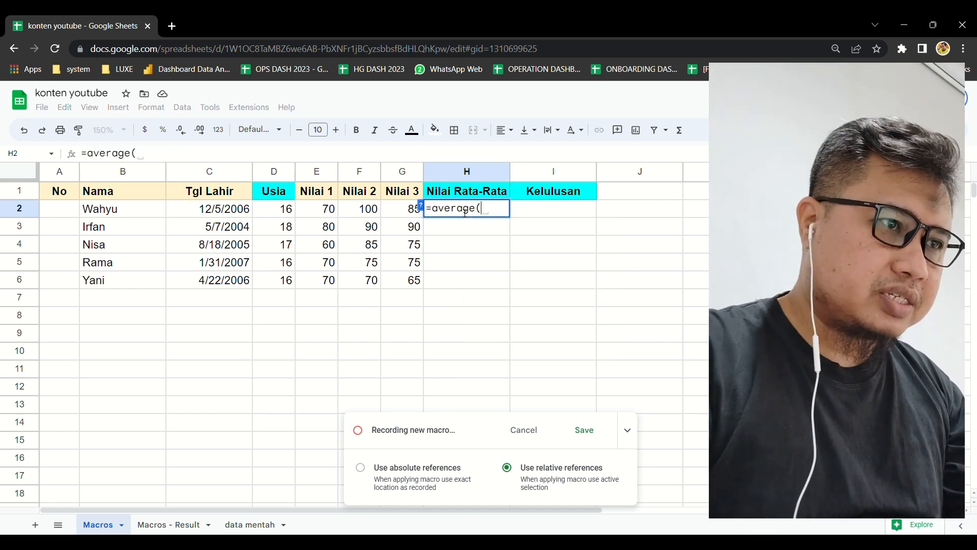
{"action": "key", "text": "Left"}
{"action": "key", "text": "shift+Left"}
{"action": "key", "text": "shift+Left"}
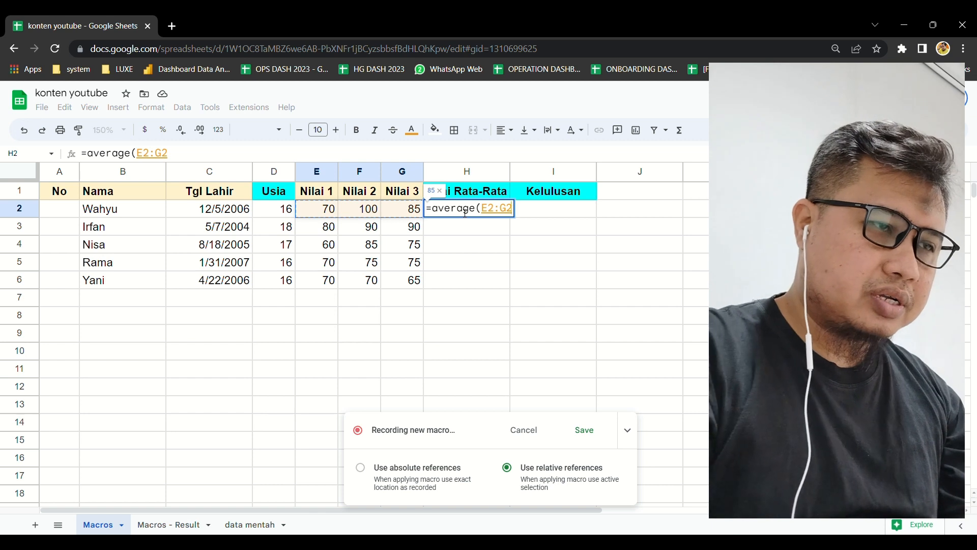
{"action": "type", "text": ")"}
{"action": "key", "text": "Return"}
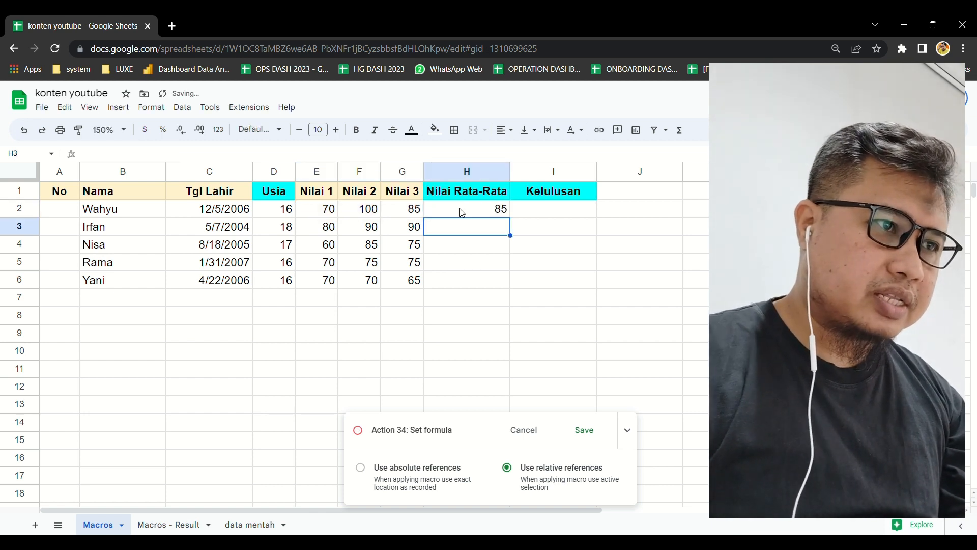
{"action": "left_click", "coordinate": [462, 213]}
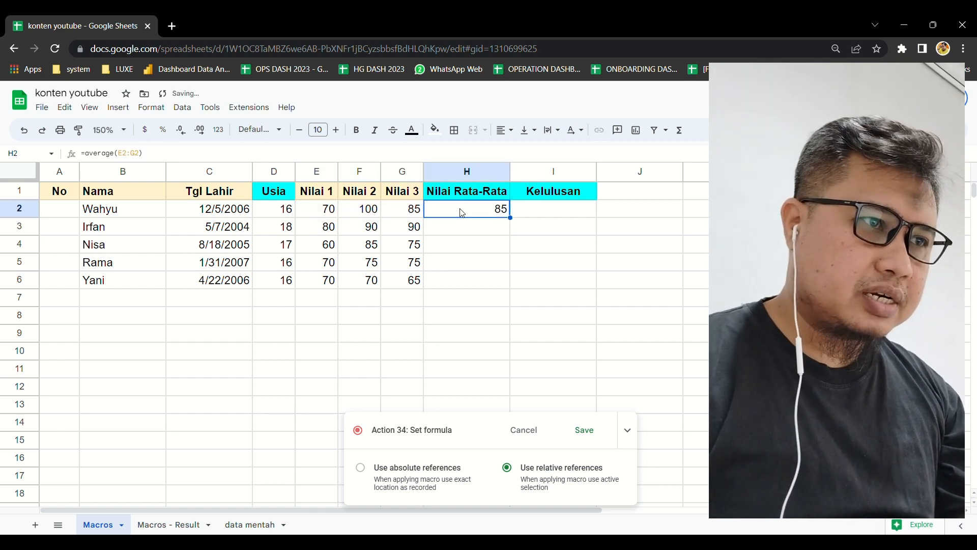
{"action": "double_click", "coordinate": [518, 226]}
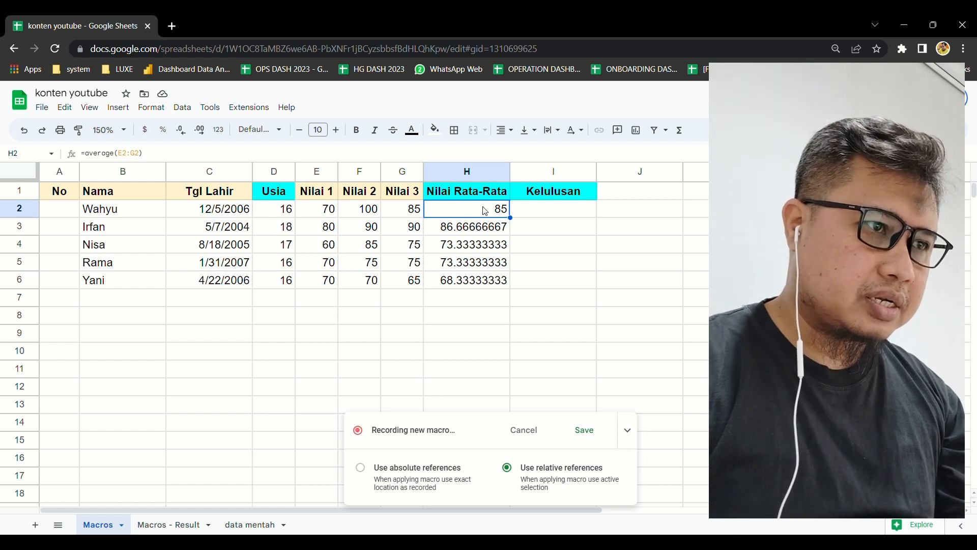
Format column H from H2 down to the last sheet row with one decimal place and centre alignment
{"action": "key", "text": "ctrl+shift+Down"}
{"action": "key", "text": "ctrl+shift+Down"}
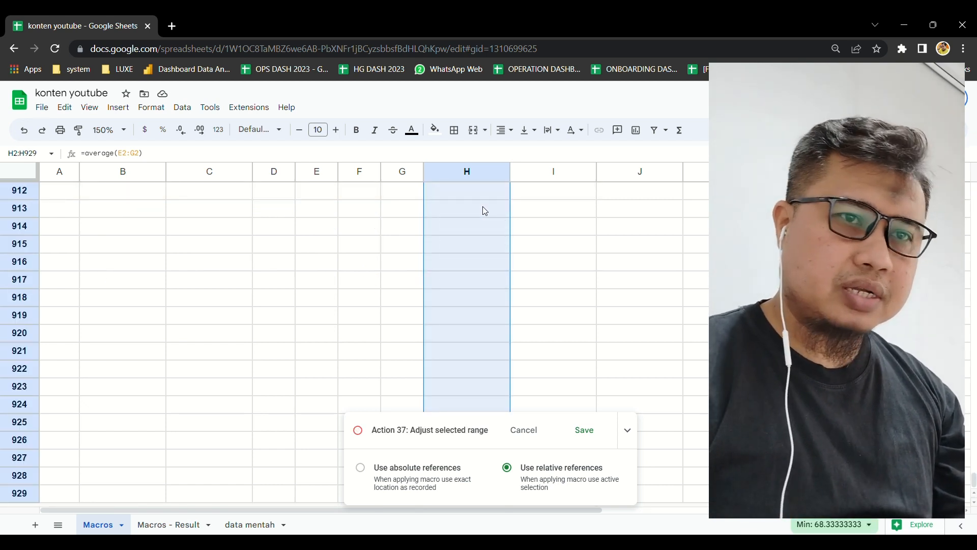
{"action": "left_click_drag", "start_coordinate": [974, 480], "coordinate": [975, 149]}
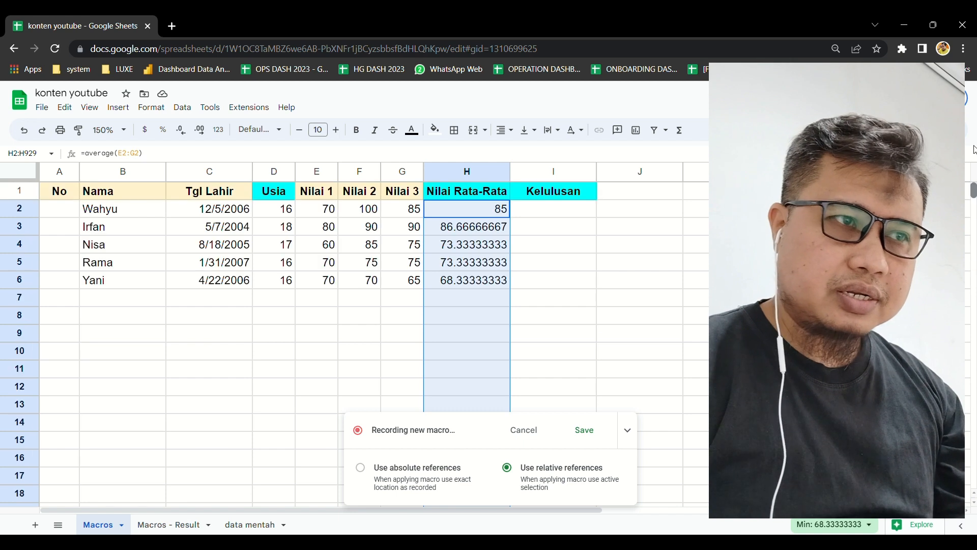
{"action": "left_click", "coordinate": [181, 130]}
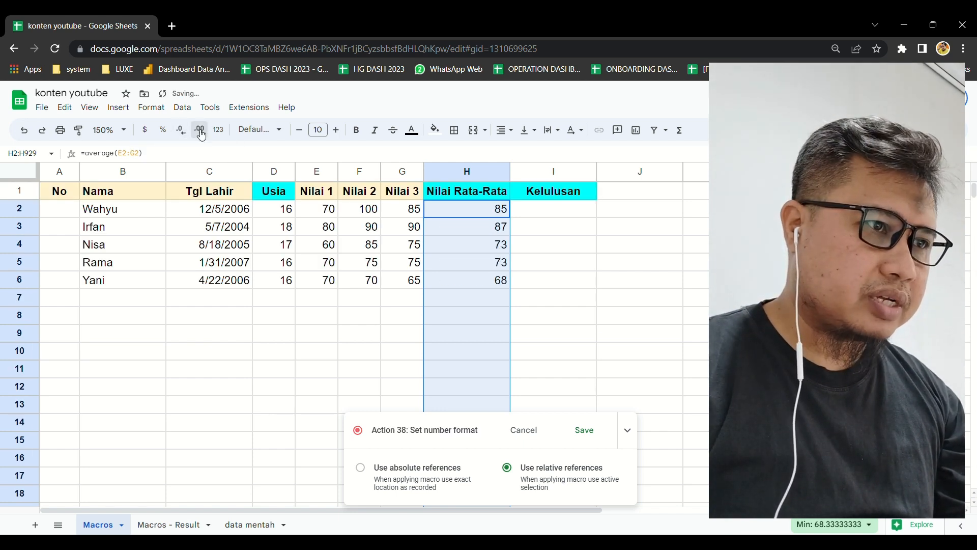
{"action": "left_click", "coordinate": [199, 131]}
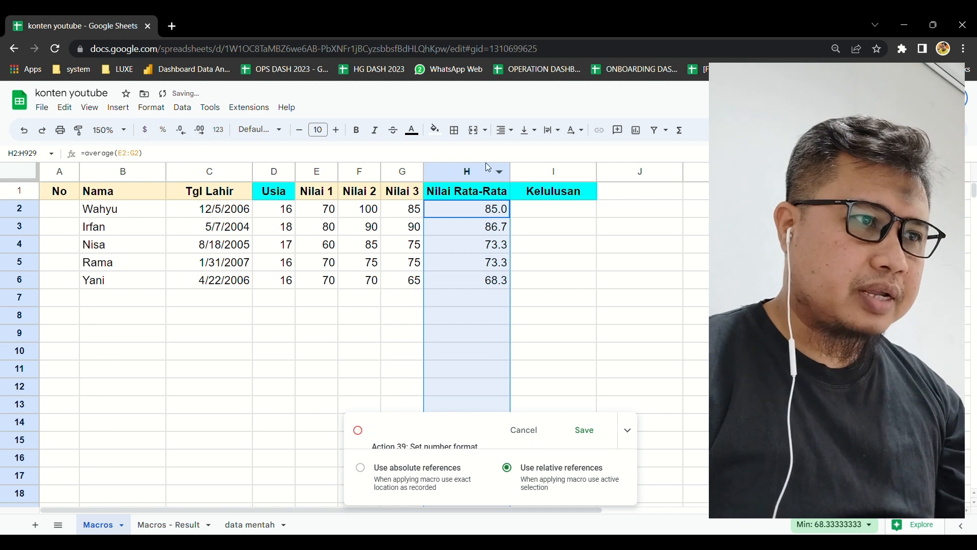
{"action": "left_click", "coordinate": [511, 130]}
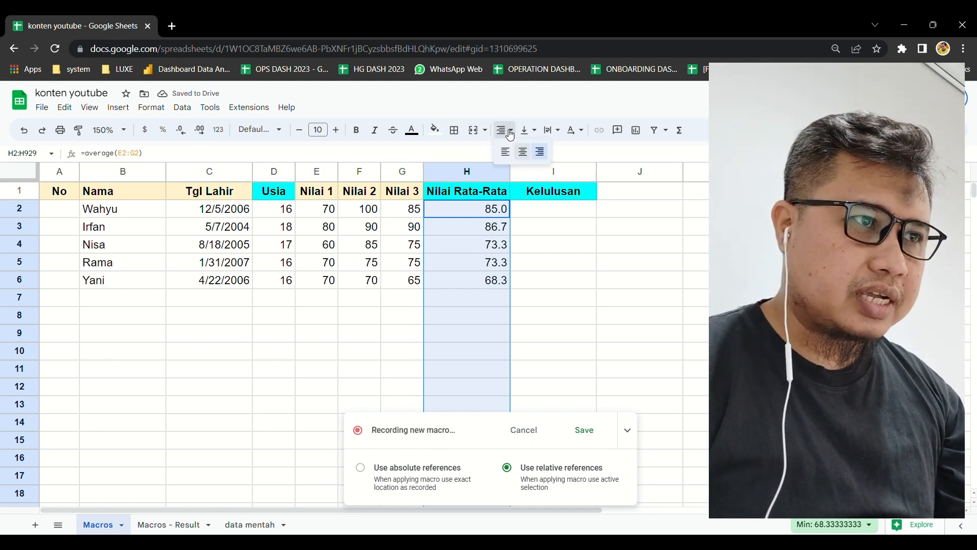
{"action": "left_click", "coordinate": [524, 153]}
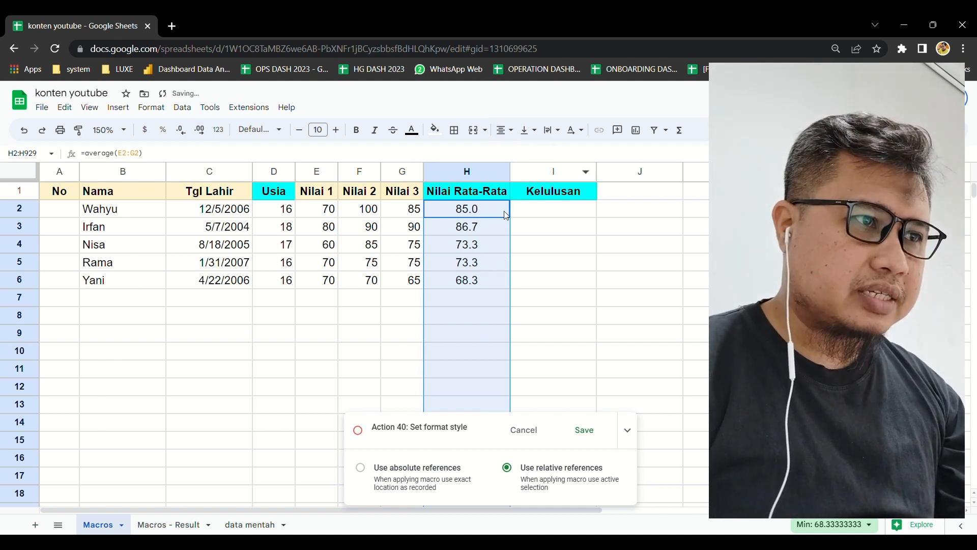
Enter =IF(H2>=75,"LULUS","TIDAK LULUS") in I2 under Kelulusan and autofill it down to I6
{"action": "left_click", "coordinate": [537, 207]}
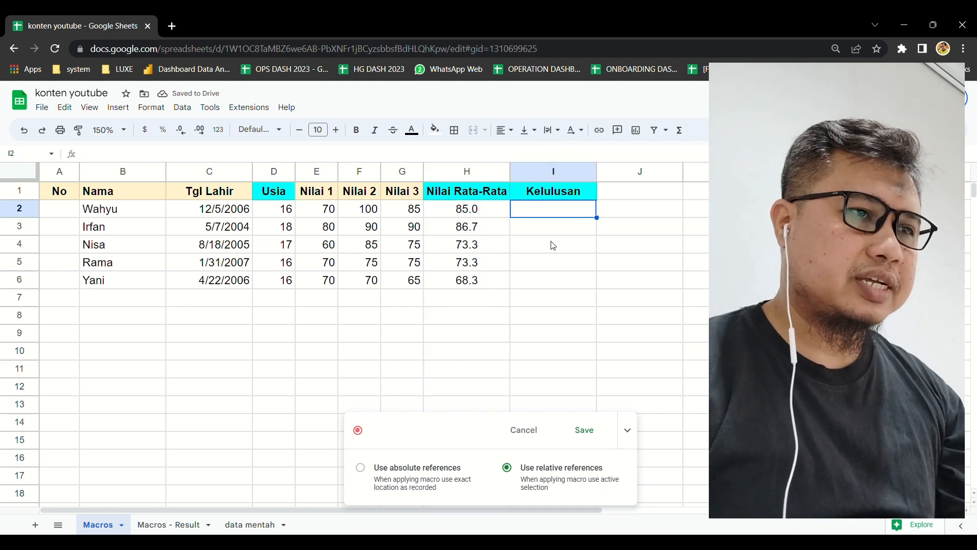
{"action": "type", "text": "=i"}
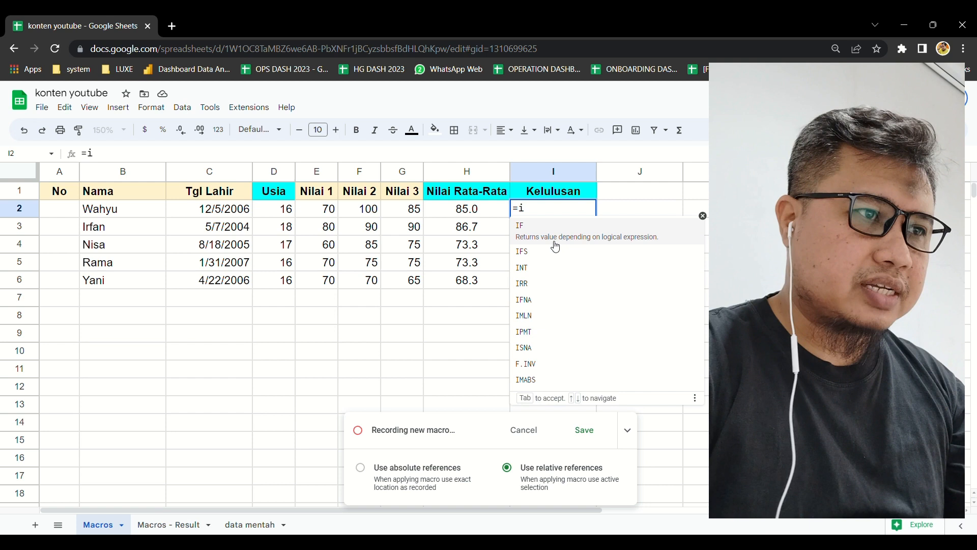
{"action": "key", "text": "Tab"}
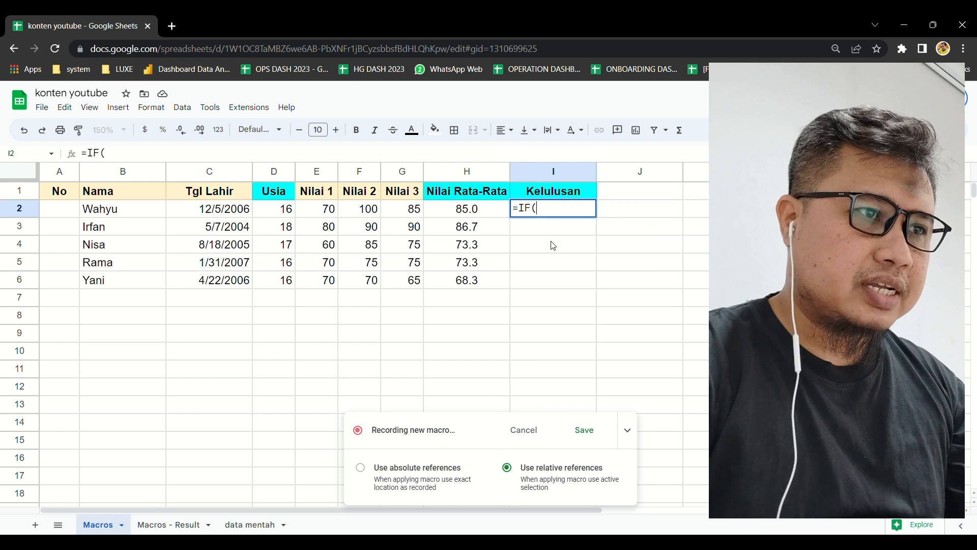
{"action": "key", "text": "Left"}
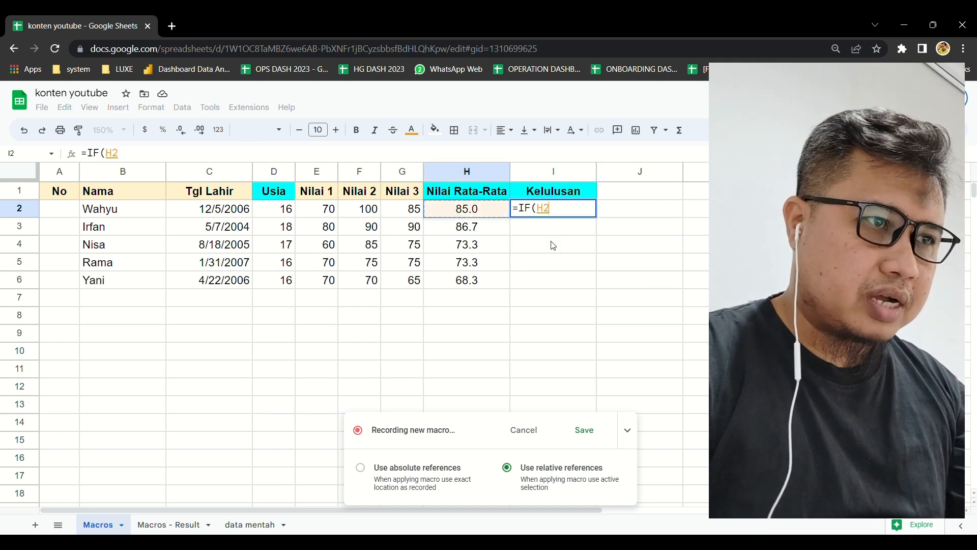
{"action": "type", "text": ">="}
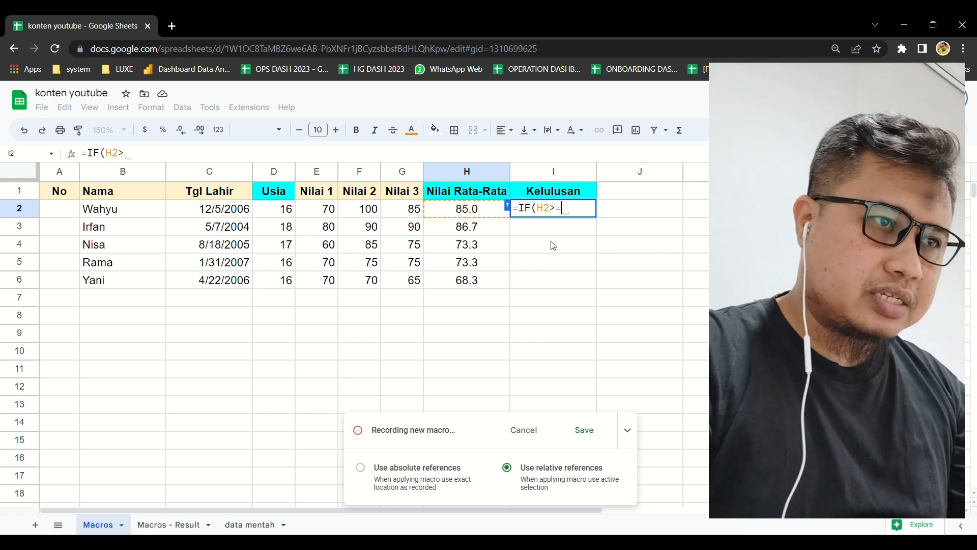
{"action": "type", "text": "75"}
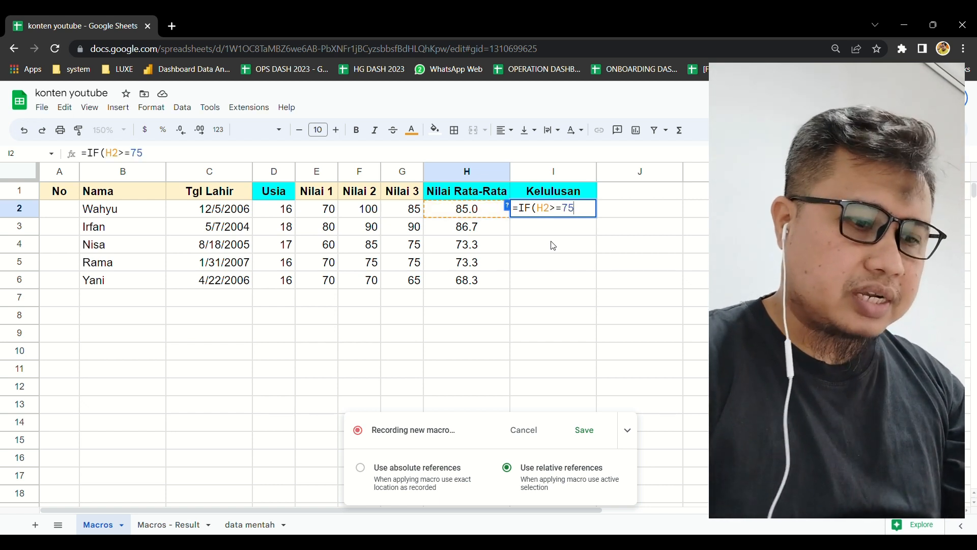
{"action": "type", "text": ","}
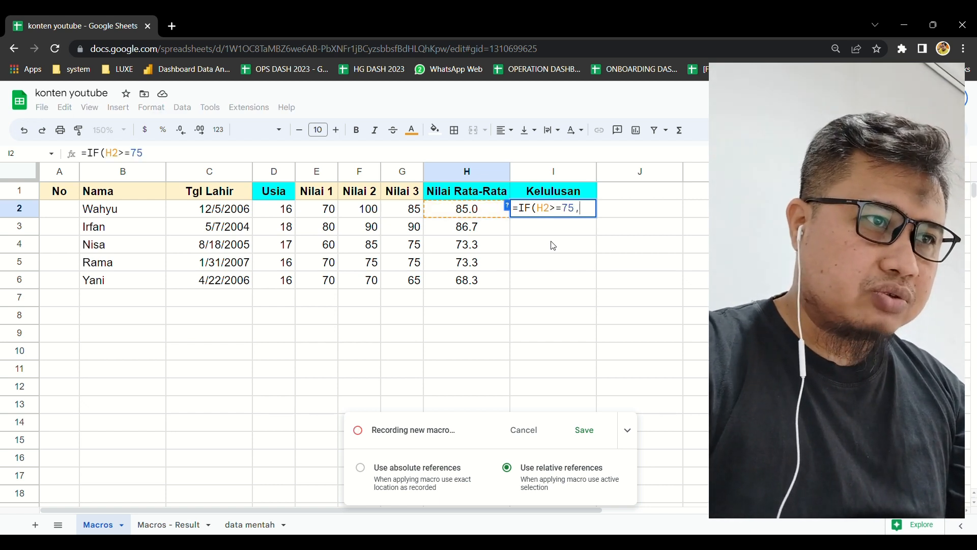
{"action": "type", "text": "\""}
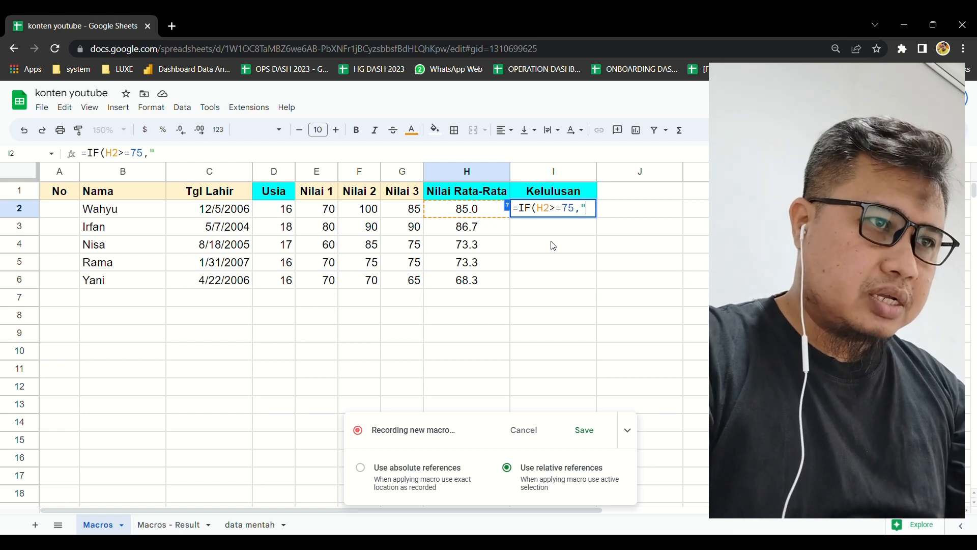
{"action": "type", "text": "LULUS"}
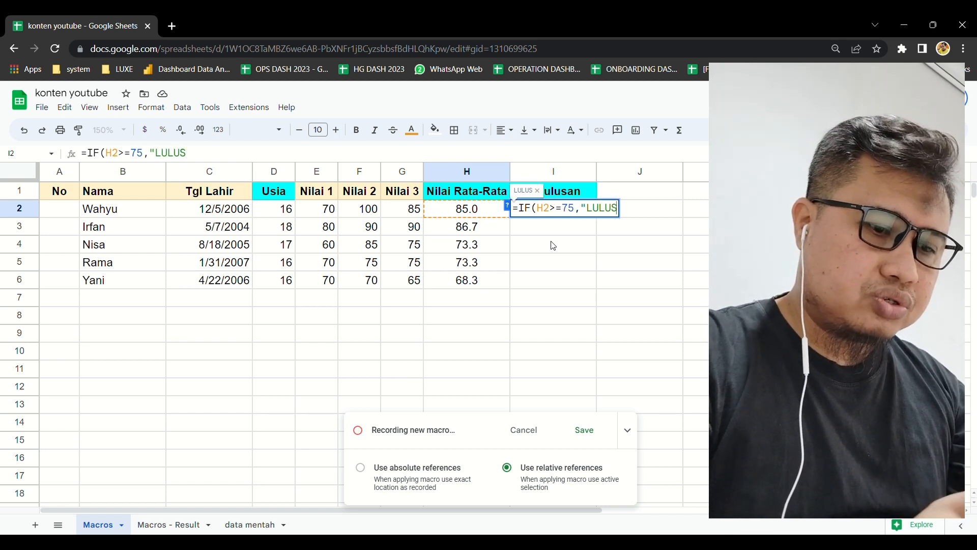
{"action": "type", "text": "\",T"}
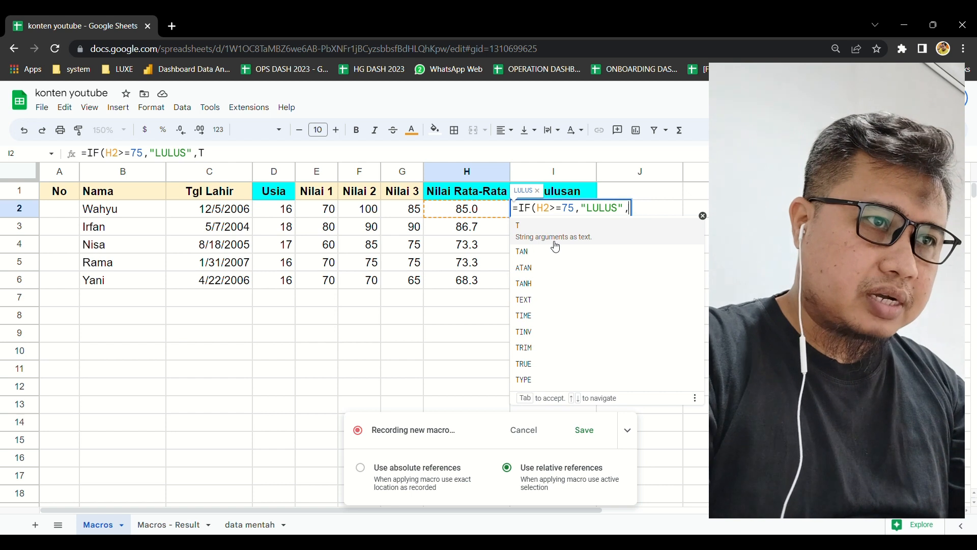
{"action": "key", "text": "BackSpace"}
{"action": "type", "text": "\"TIDAK "}
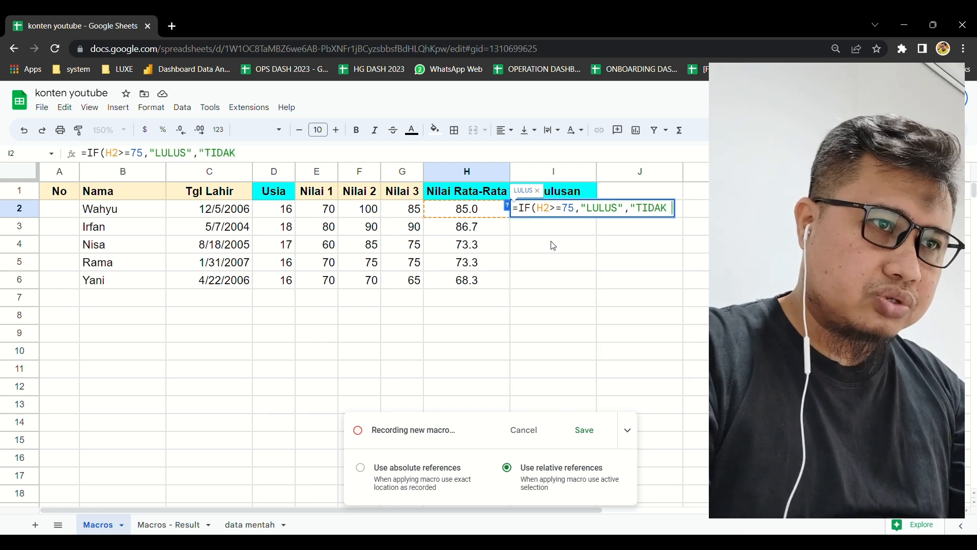
{"action": "type", "text": "LULUS\")"}
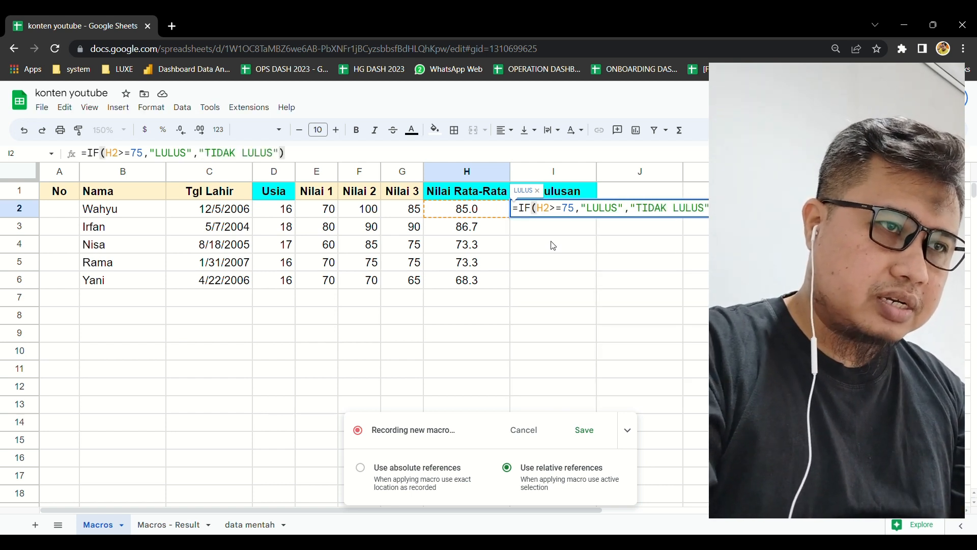
{"action": "key", "text": "Return"}
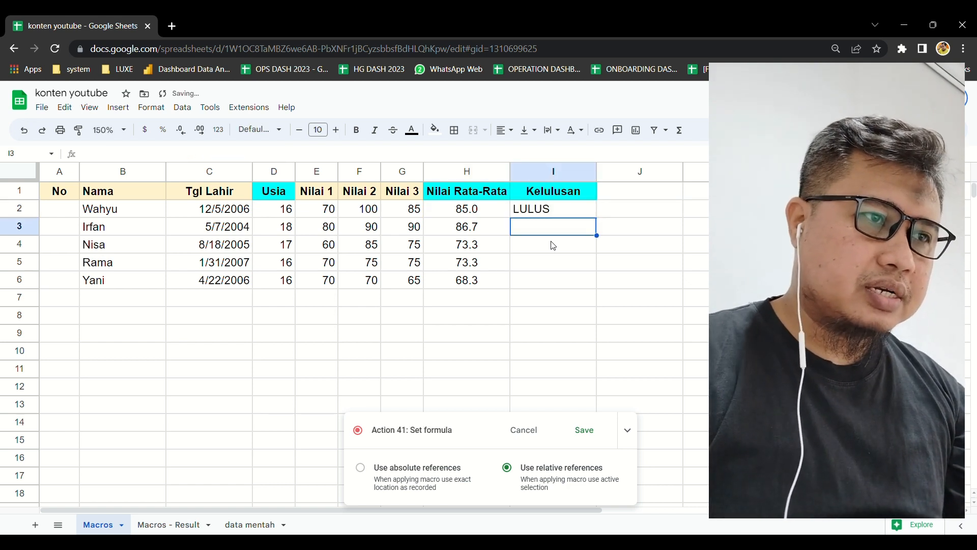
{"action": "key", "text": "Up"}
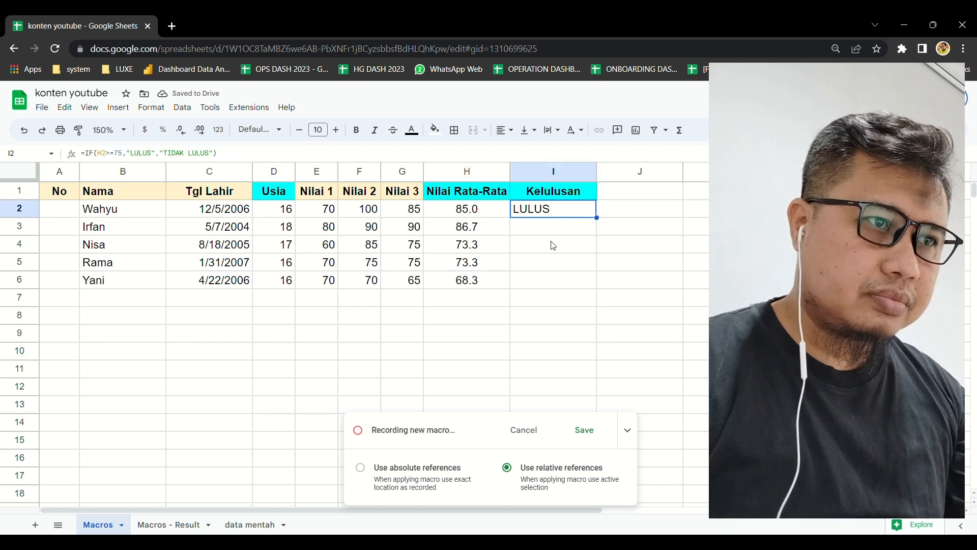
{"action": "double_click", "coordinate": [604, 224]}
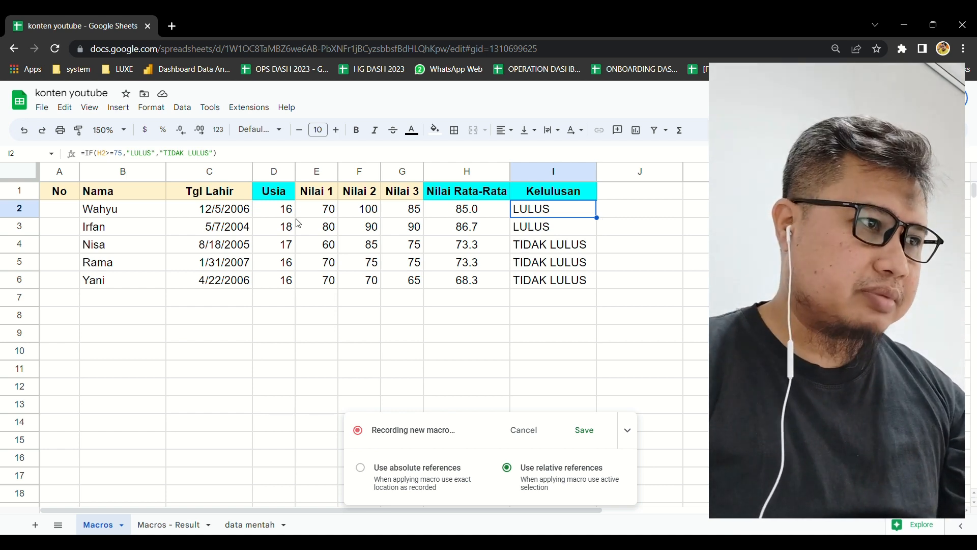
Format the Tgl Lahir dates from C2 down to the last sheet row in the 26-Sep-2008 date style
{"action": "left_click", "coordinate": [231, 214]}
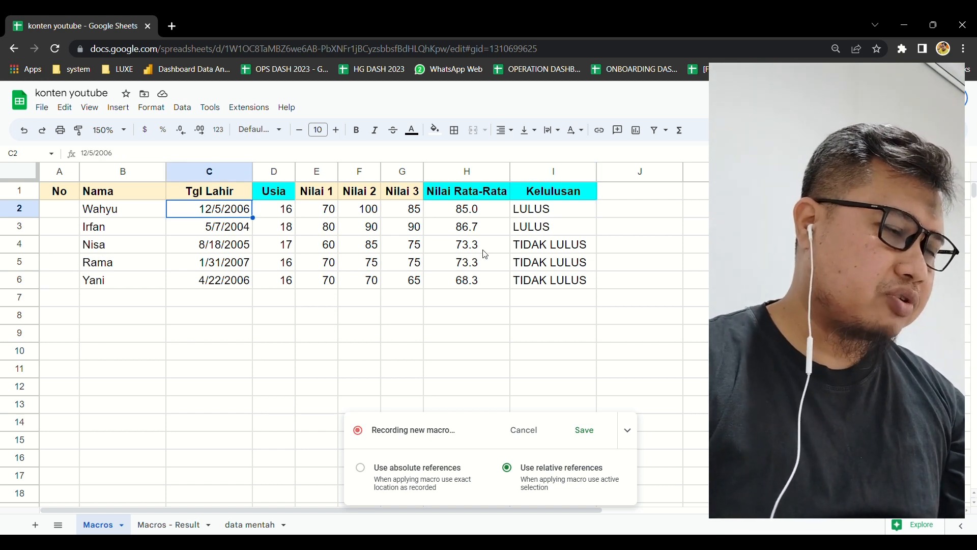
{"action": "key", "text": "ctrl+shift+Down"}
{"action": "key", "text": "ctrl+shift+Down"}
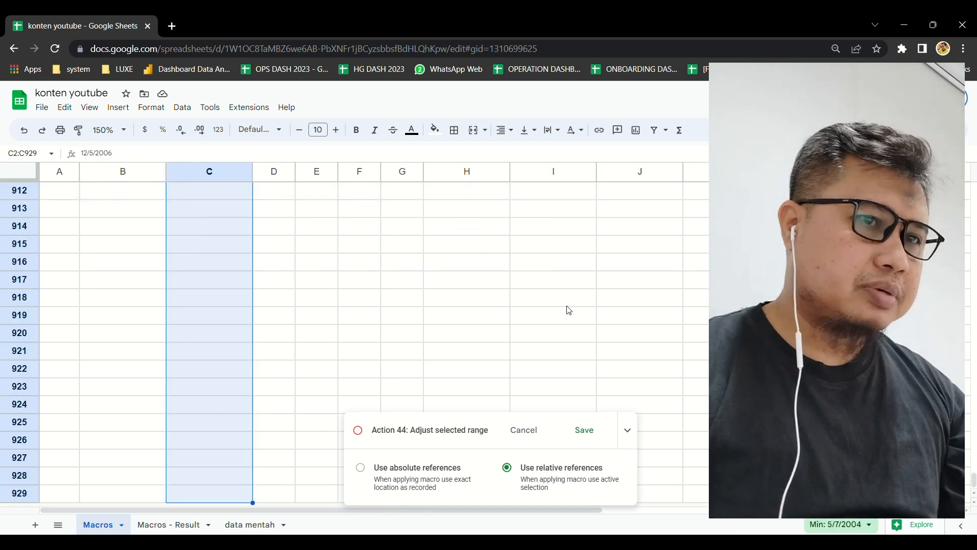
{"action": "scroll", "coordinate": [975, 401], "scroll_direction": "up", "scroll_amount": 20}
{"action": "left_click_drag", "start_coordinate": [973, 458], "coordinate": [974, 191]}
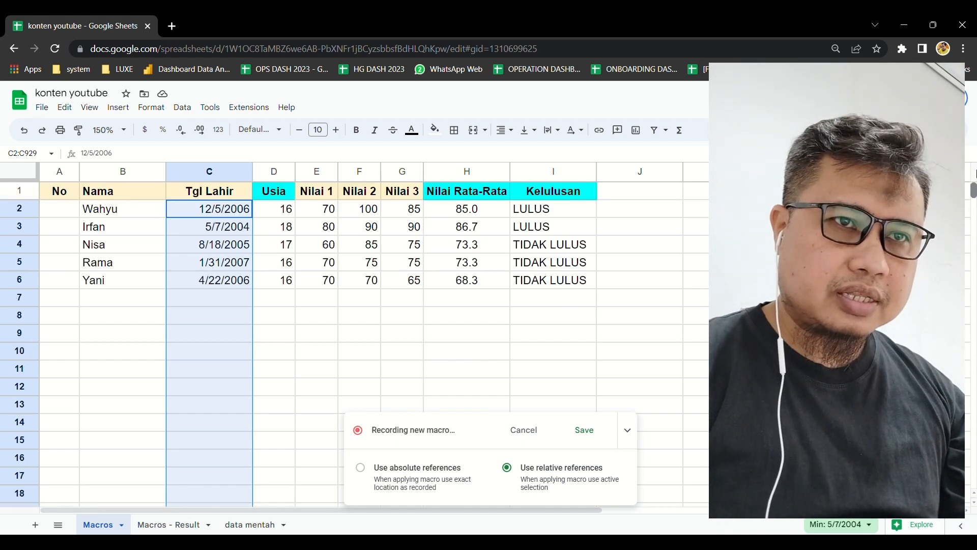
{"action": "left_click", "coordinate": [219, 130]}
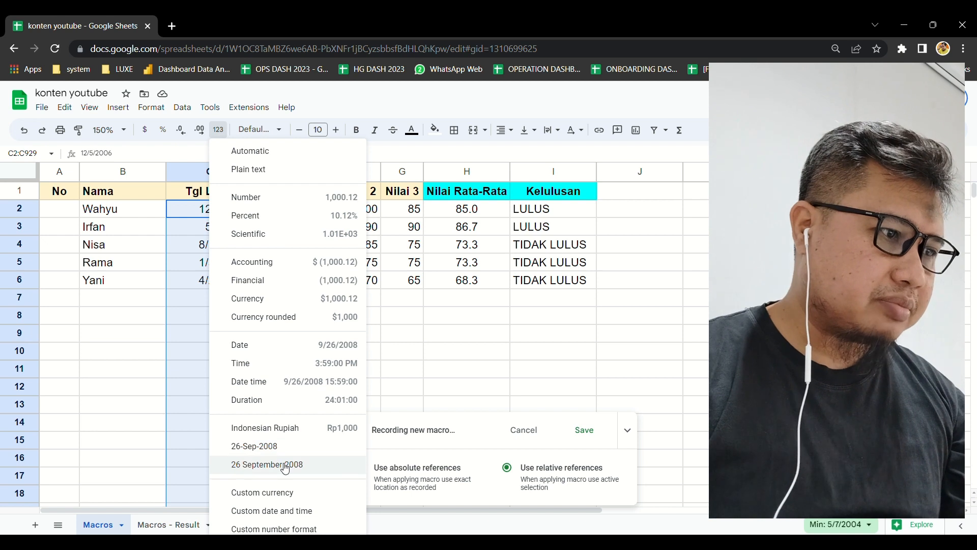
{"action": "left_click", "coordinate": [294, 447]}
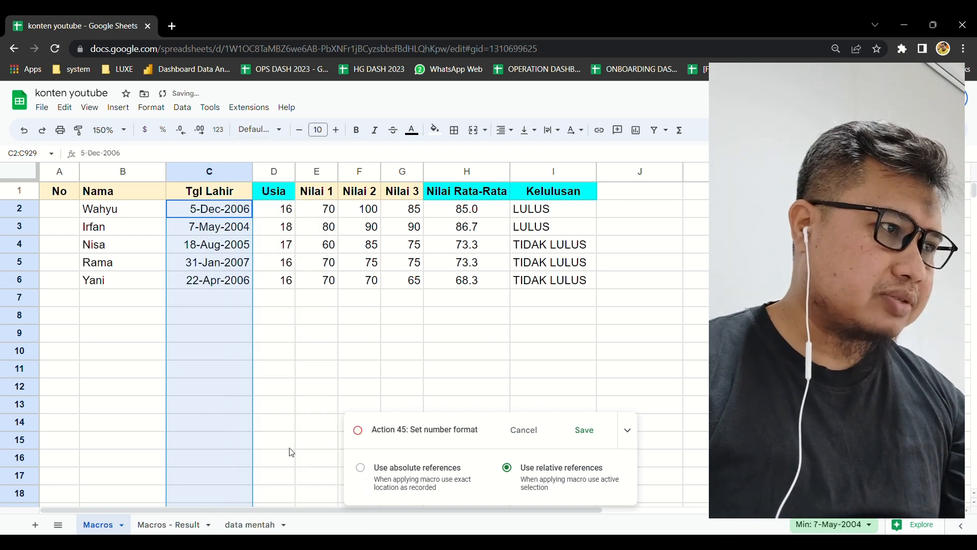
Centre-align columns D through H from row 2 down to the last sheet row
{"action": "left_click", "coordinate": [283, 211]}
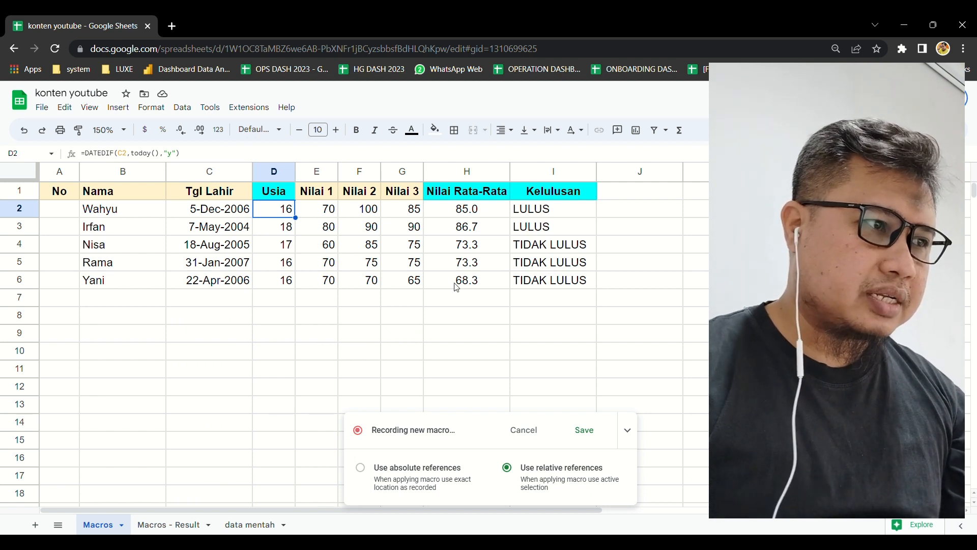
{"action": "key", "text": "shift+Right"}
{"action": "key", "text": "shift+Right"}
{"action": "key", "text": "shift+Right"}
{"action": "key", "text": "shift+Right"}
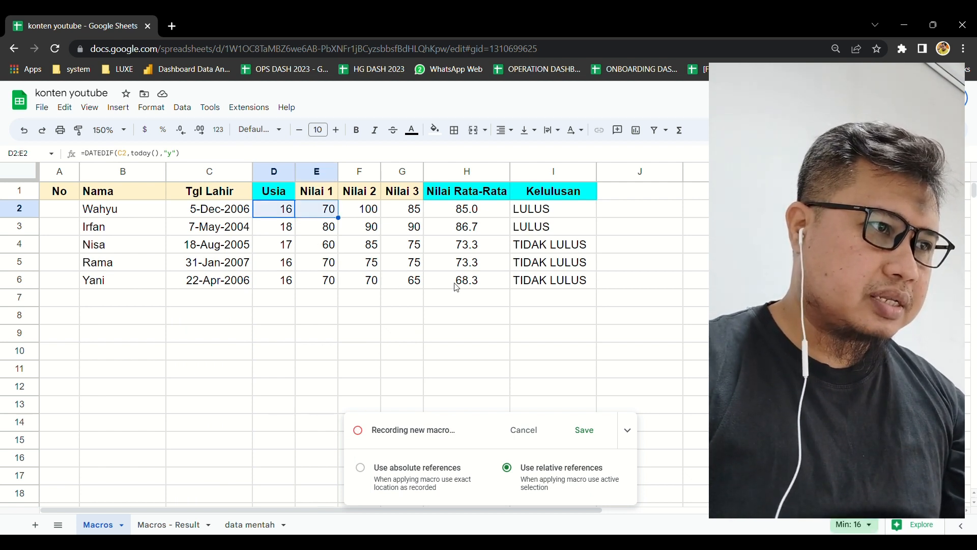
{"action": "key", "text": "ctrl+shift+Down"}
{"action": "key", "text": "ctrl+shift+Down"}
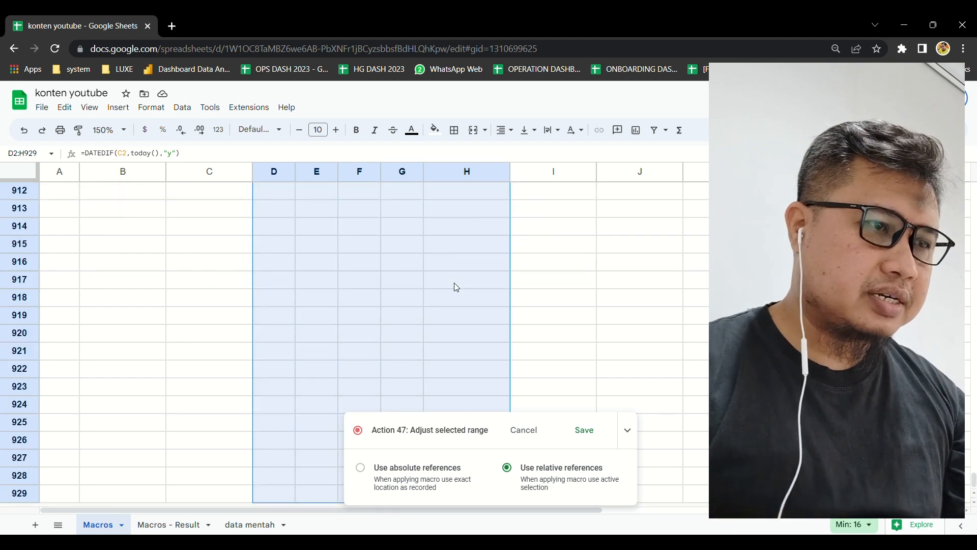
{"action": "left_click_drag", "start_coordinate": [974, 481], "coordinate": [974, 188]}
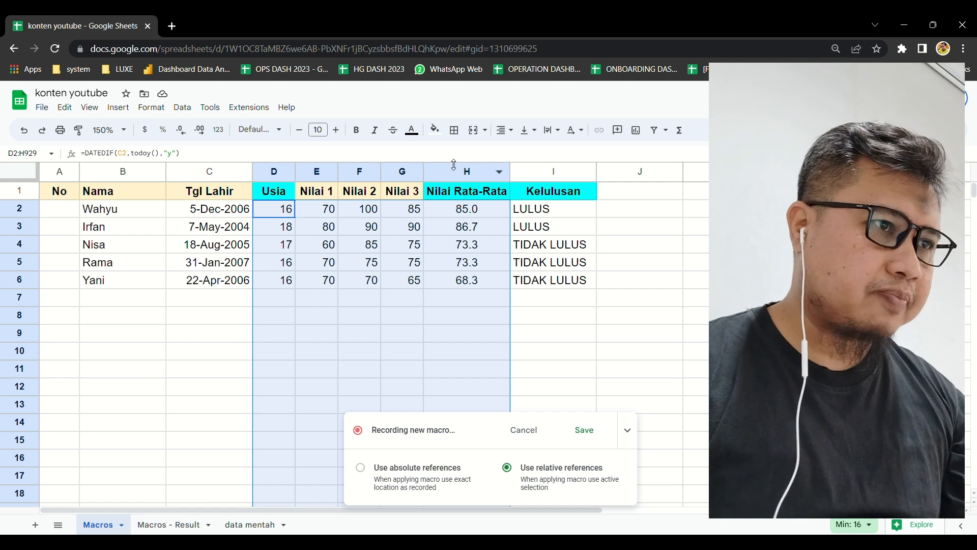
{"action": "left_click", "coordinate": [504, 130]}
{"action": "left_click", "coordinate": [523, 152]}
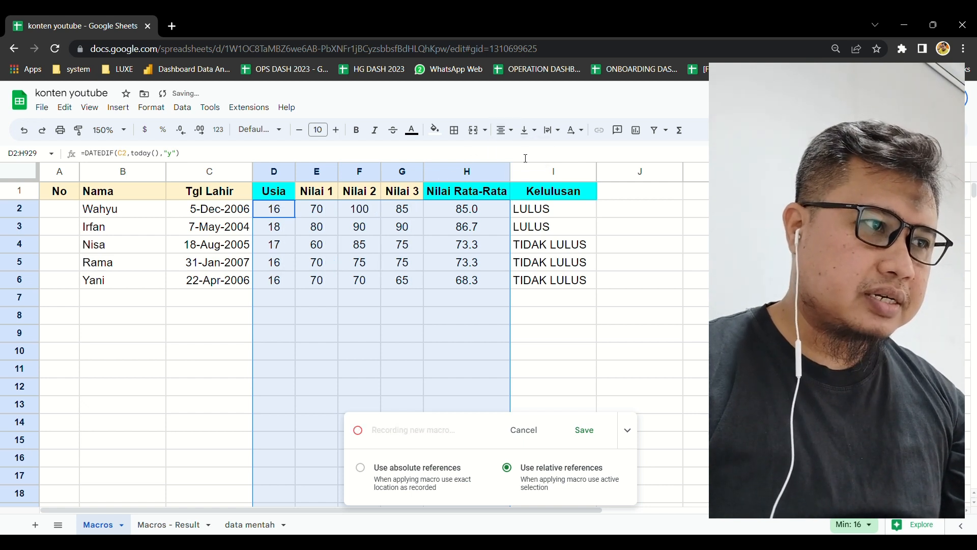
Select I2, finish the recording and save the macro as PERHITUNGAN KELULUSAN with shortcut number 7
{"action": "left_click", "coordinate": [558, 216]}
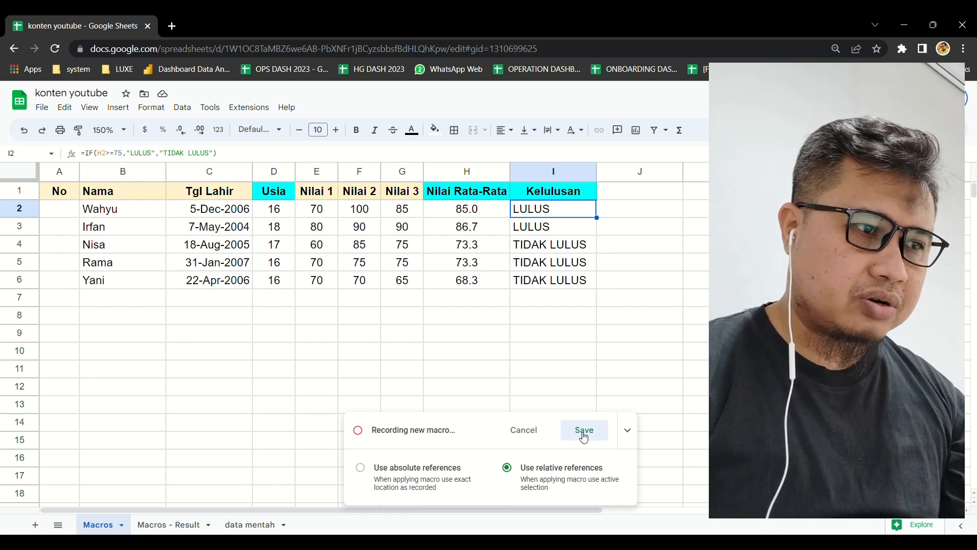
{"action": "left_click", "coordinate": [584, 436]}
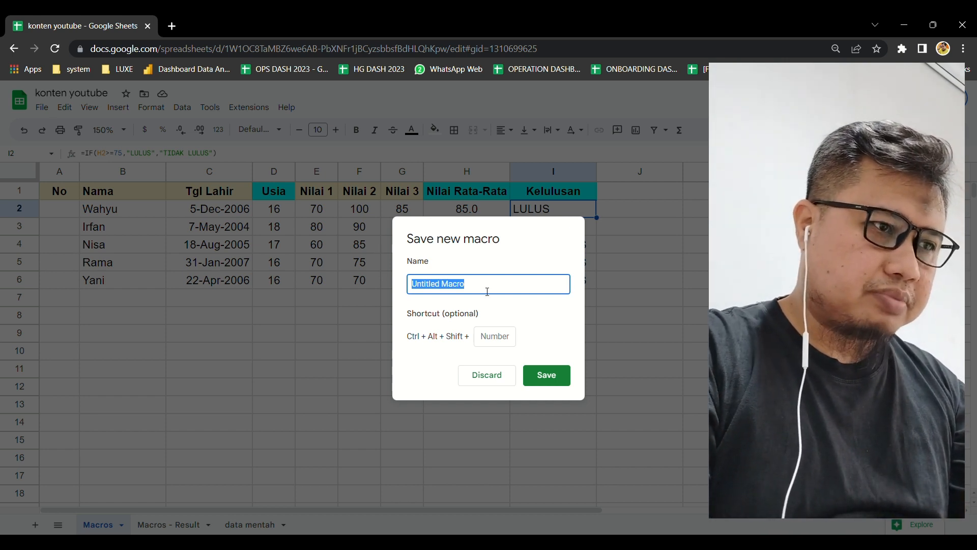
{"action": "type", "text": "P"}
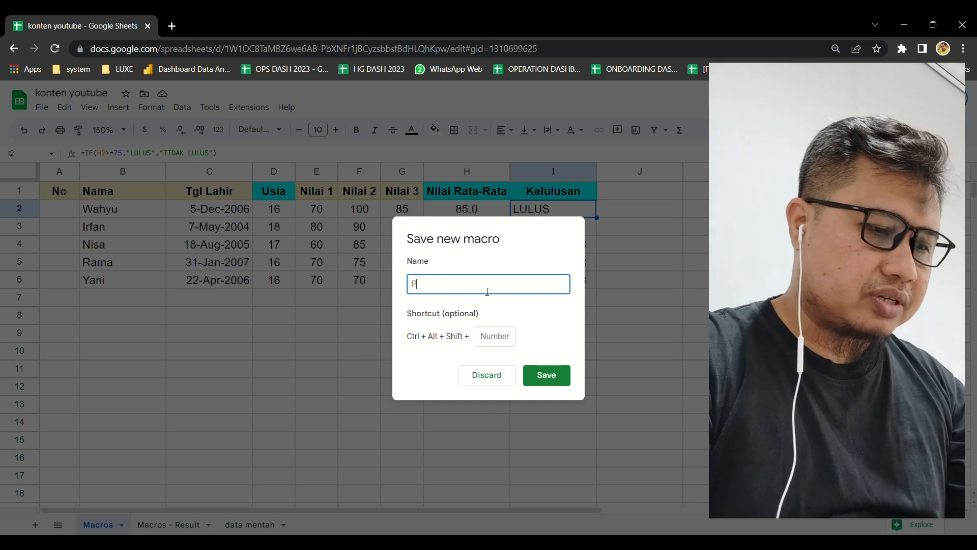
{"action": "type", "text": "ERHITUNGAN KELULUSAN"}
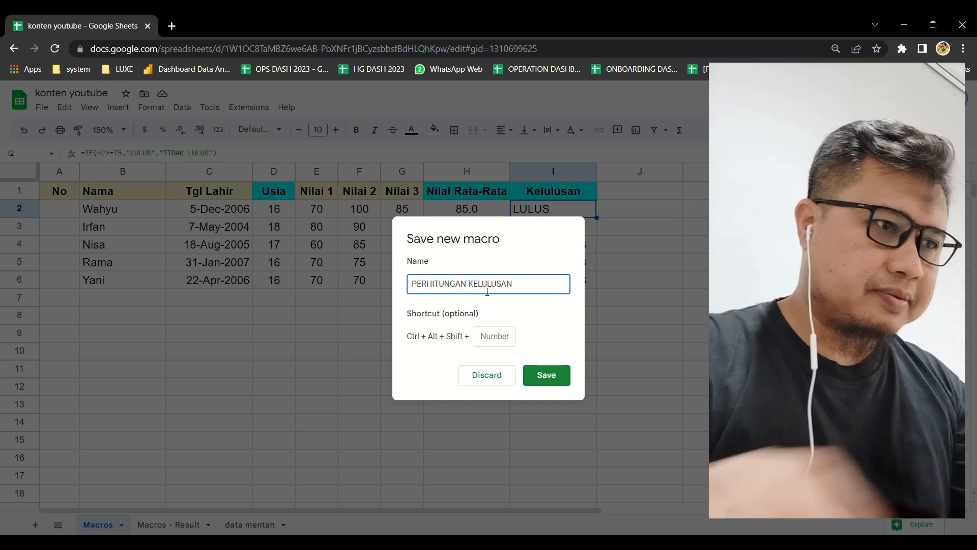
{"action": "left_click", "coordinate": [501, 339]}
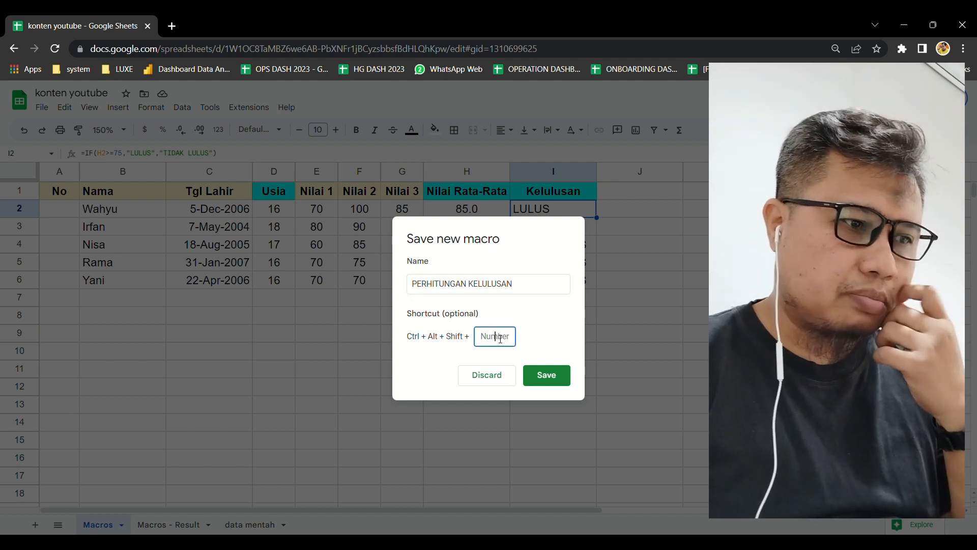
{"action": "type", "text": "7"}
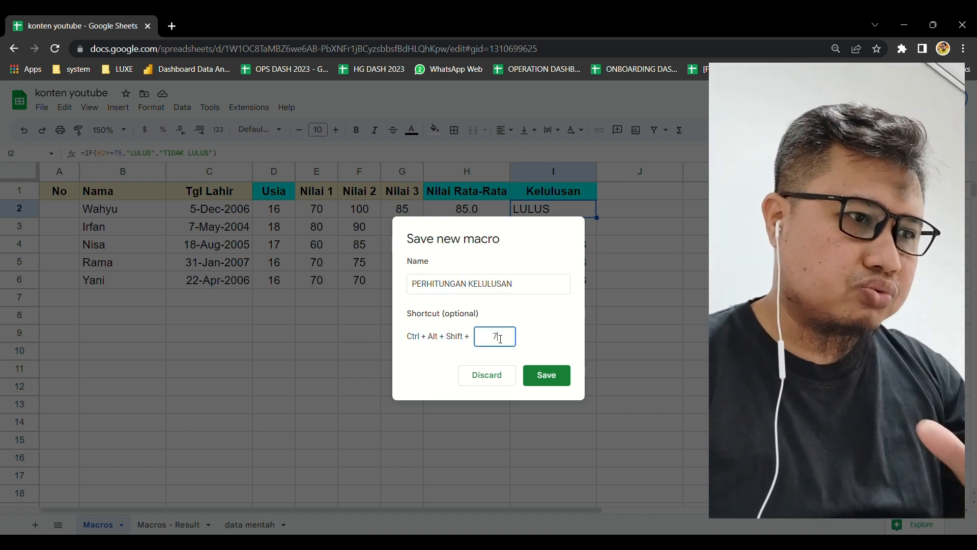
{"action": "left_click", "coordinate": [547, 376]}
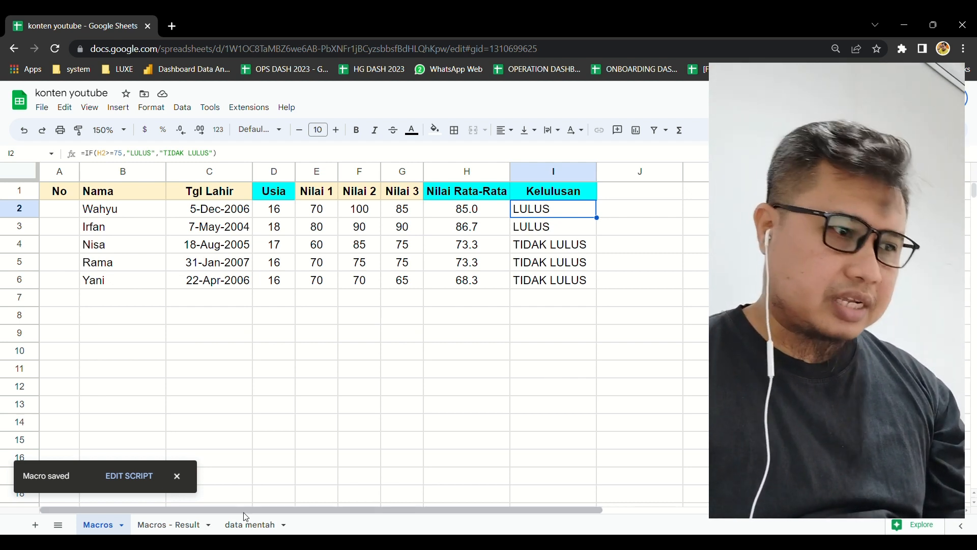
Copy the second raw data table, A23:I32, from the data mentah sheet
{"action": "left_click", "coordinate": [257, 524]}
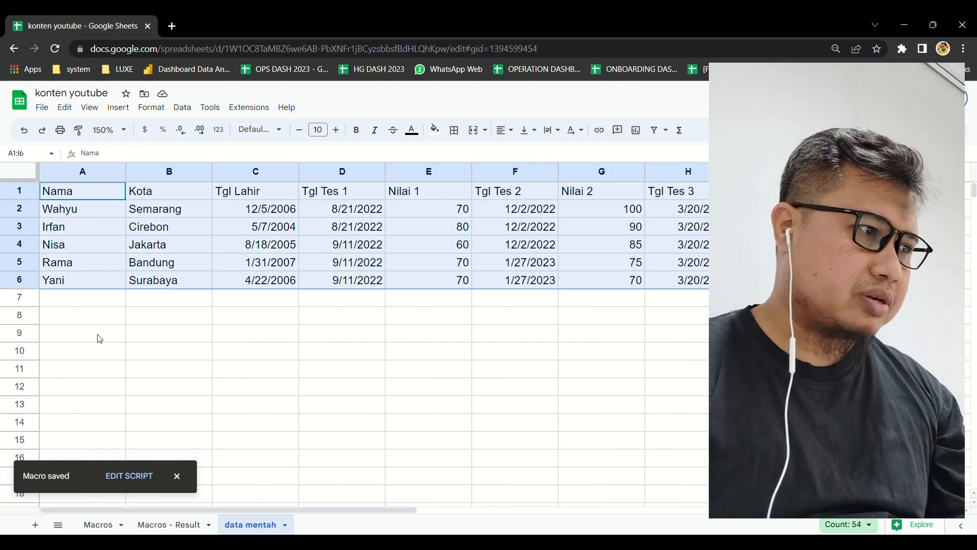
{"action": "left_click", "coordinate": [85, 340]}
{"action": "key", "text": "ctrl+Down"}
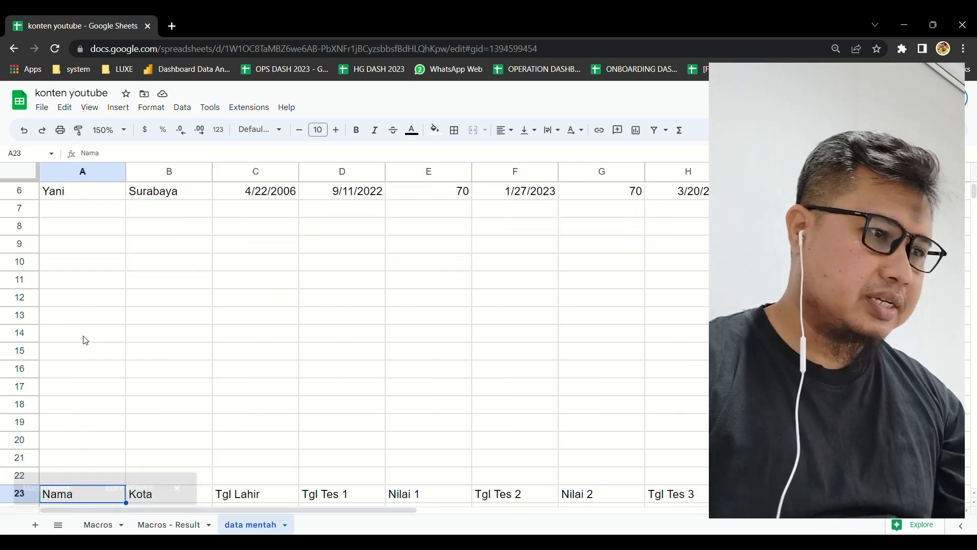
{"action": "scroll", "coordinate": [85, 340], "scroll_direction": "down", "scroll_amount": 5}
{"action": "scroll", "coordinate": [121, 387], "scroll_direction": "up", "scroll_amount": 1}
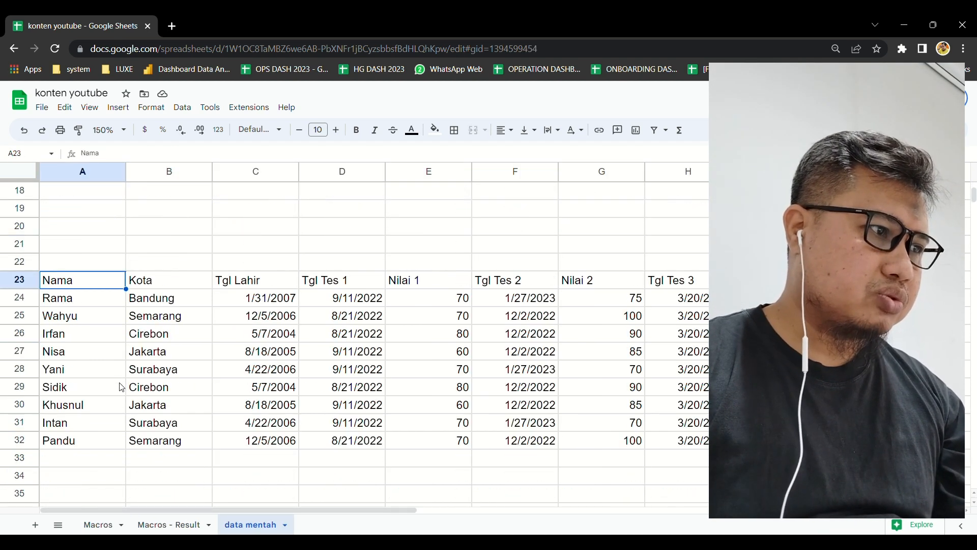
{"action": "key", "text": "ctrl+a"}
{"action": "key", "text": "ctrl+c"}
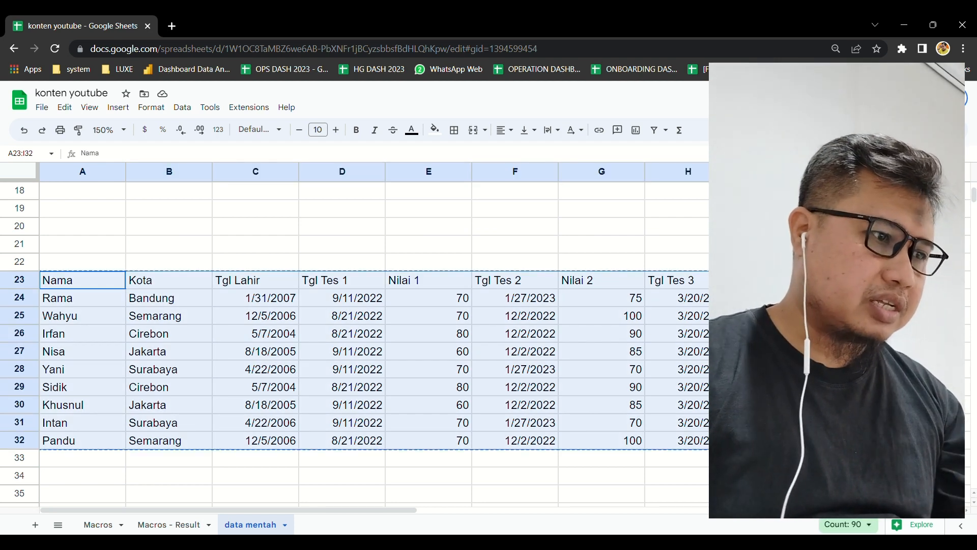
Paste the copied table into the Macros sheet starting at B7, directly below the existing rows
{"action": "left_click", "coordinate": [100, 525]}
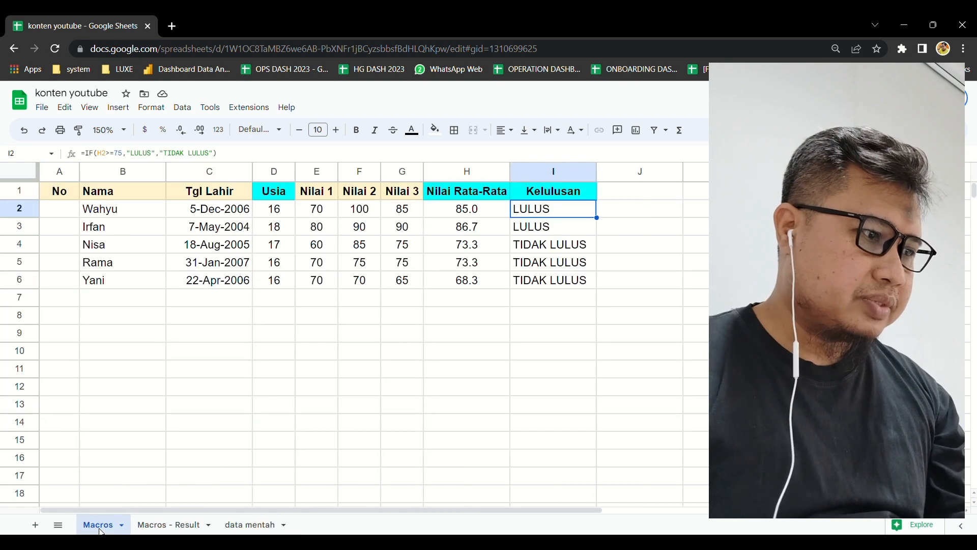
{"action": "left_click", "coordinate": [132, 305]}
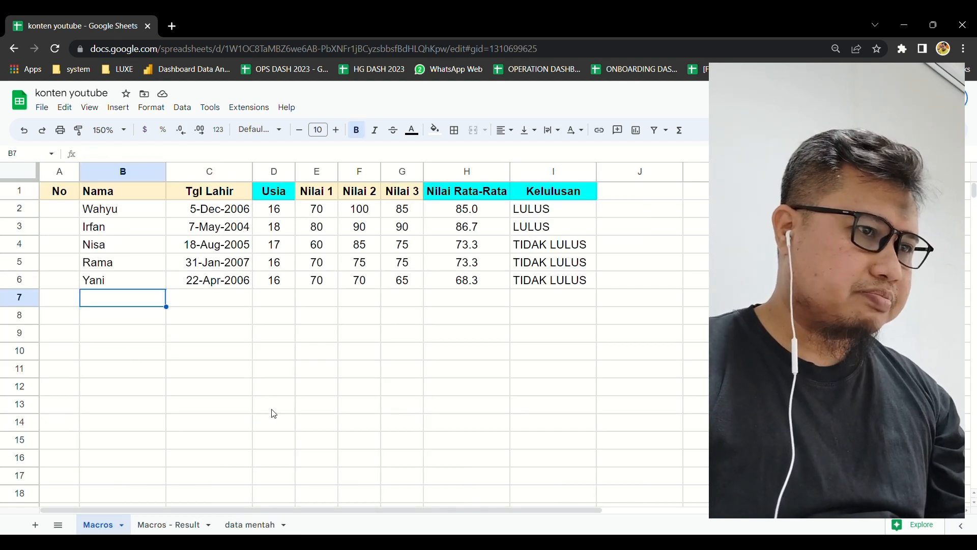
{"action": "key", "text": "ctrl+v"}
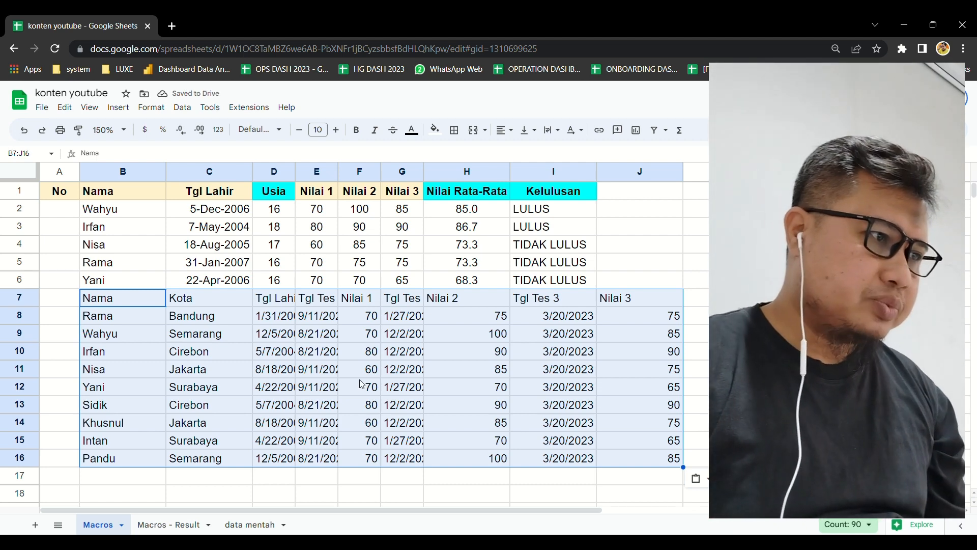
Run the PERHITUNGAN KELULUSAN macro from B7 and check the Nilai Rata-Rata and Kelulusan formulas in the new rows
{"action": "left_click", "coordinate": [135, 301]}
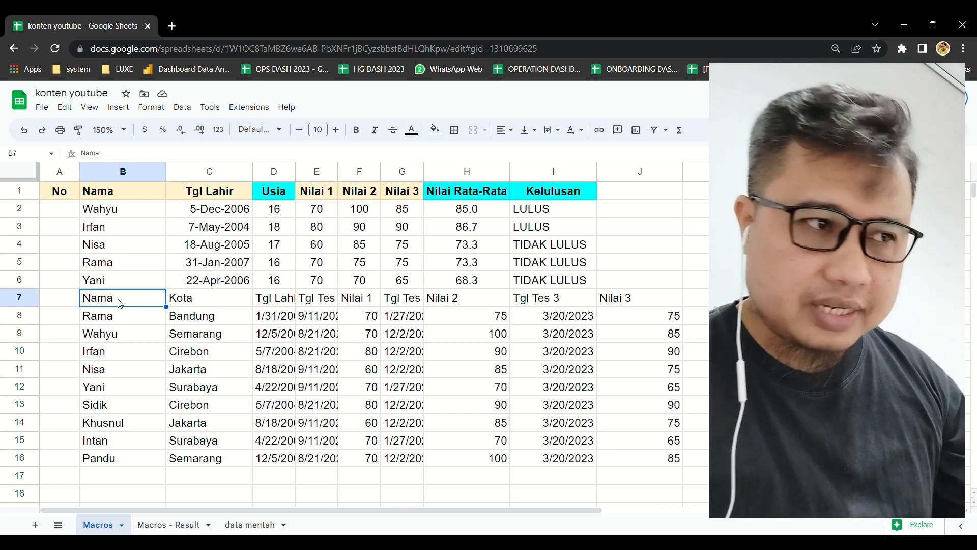
{"action": "left_click", "coordinate": [253, 111]}
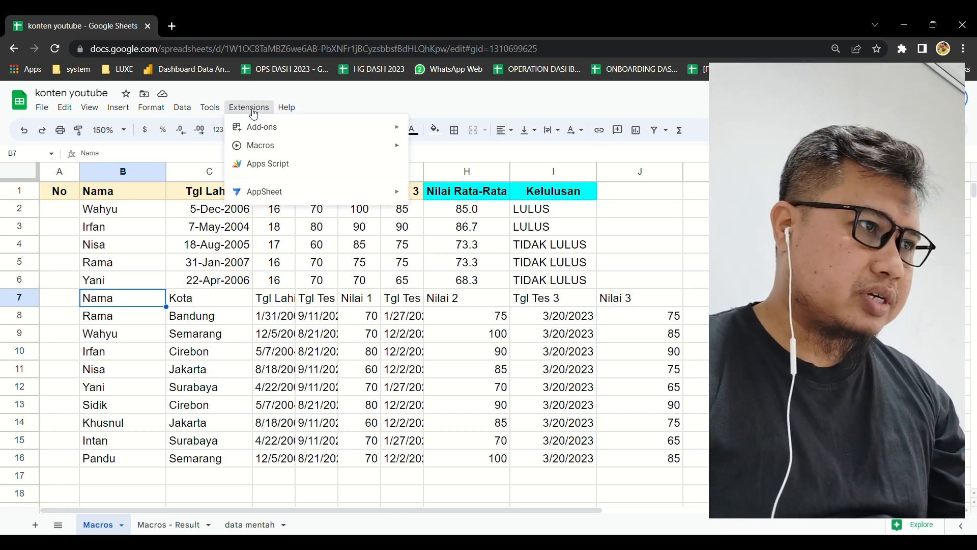
{"action": "mouse_move", "coordinate": [261, 146]}
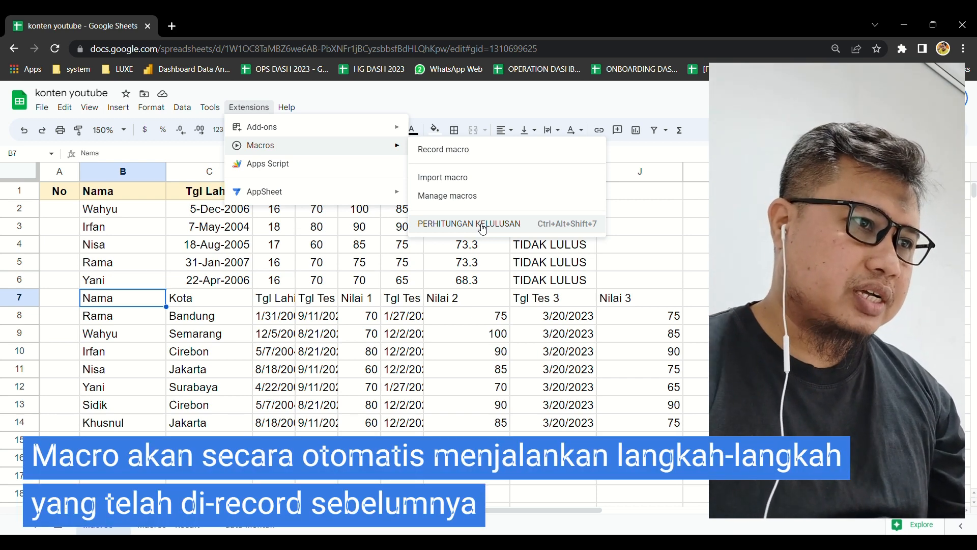
{"action": "left_click", "coordinate": [483, 227]}
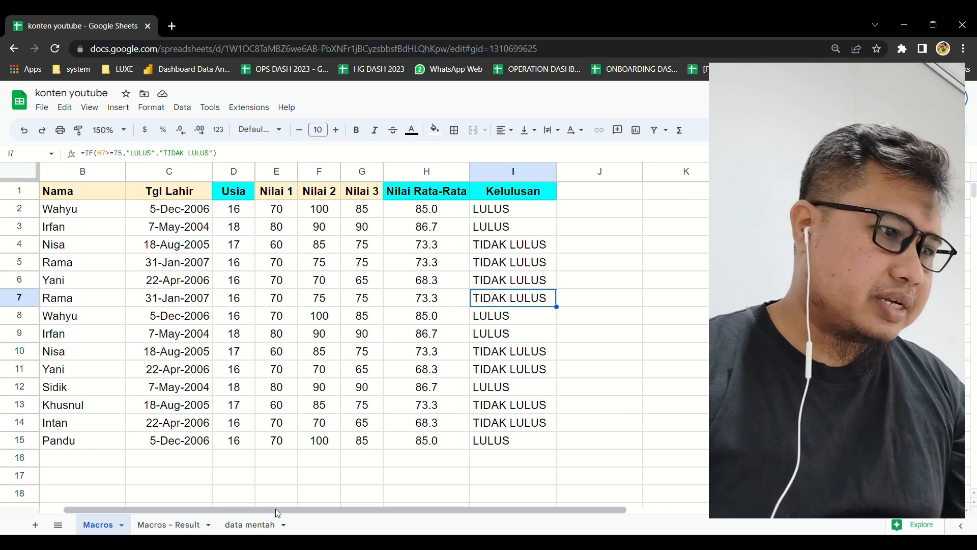
{"action": "left_click_drag", "start_coordinate": [279, 509], "coordinate": [252, 505]}
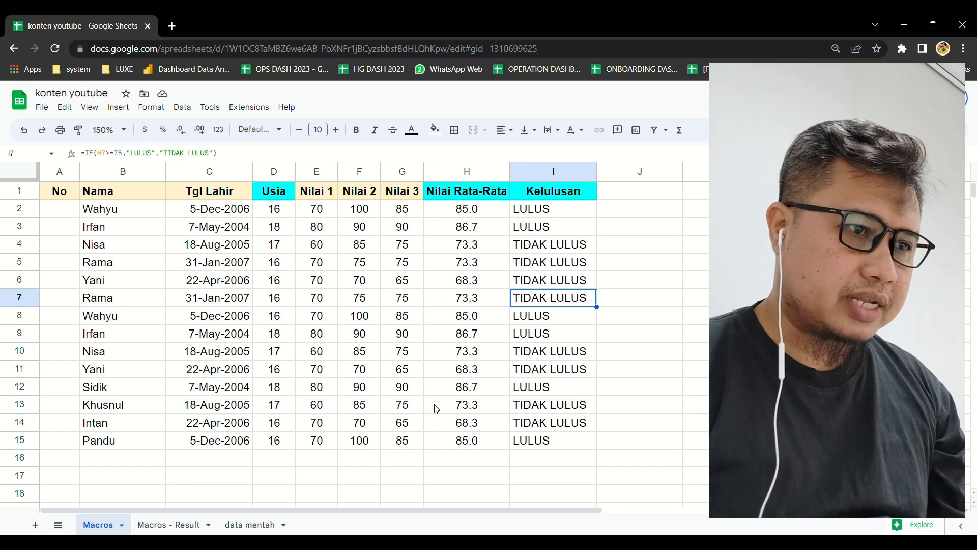
{"action": "left_click", "coordinate": [538, 340]}
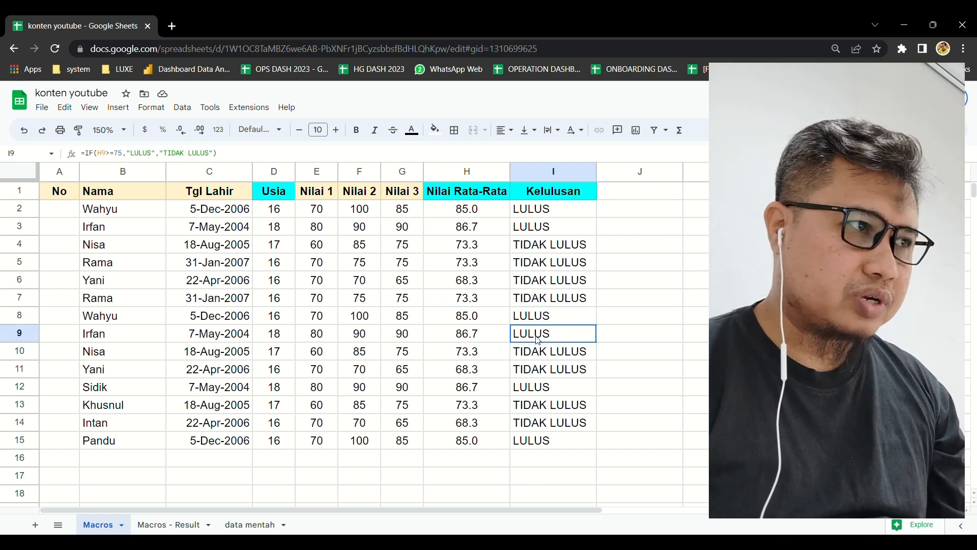
{"action": "left_click", "coordinate": [491, 340]}
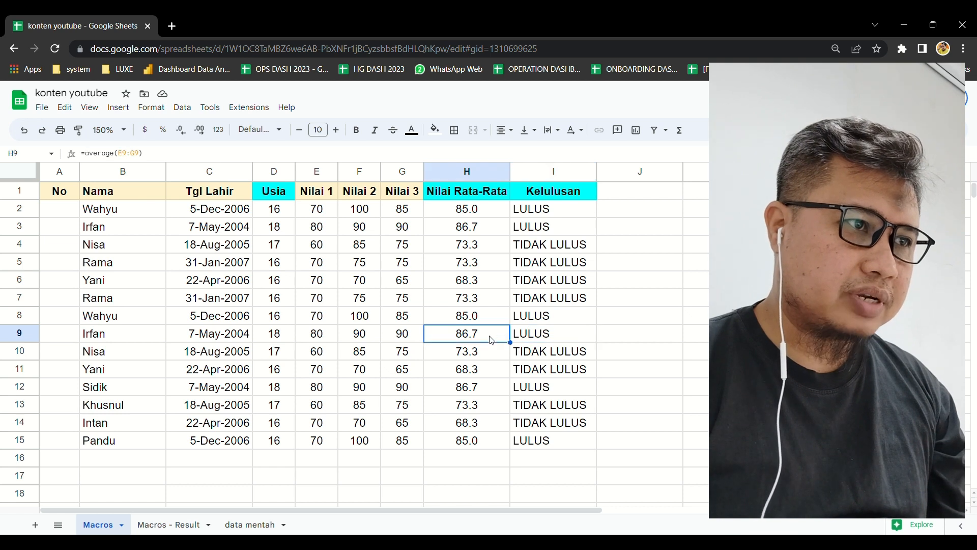
{"action": "left_click", "coordinate": [491, 442]}
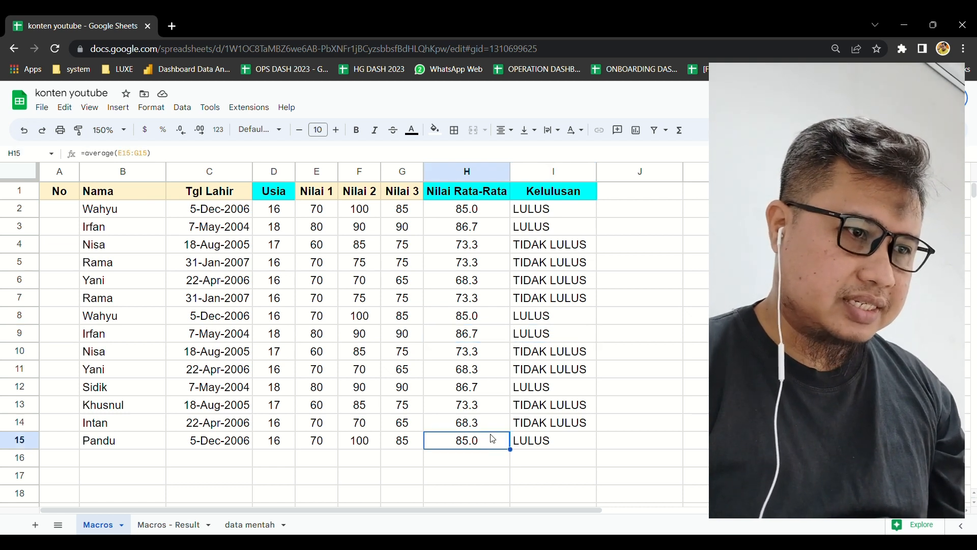
{"action": "left_click", "coordinate": [490, 426]}
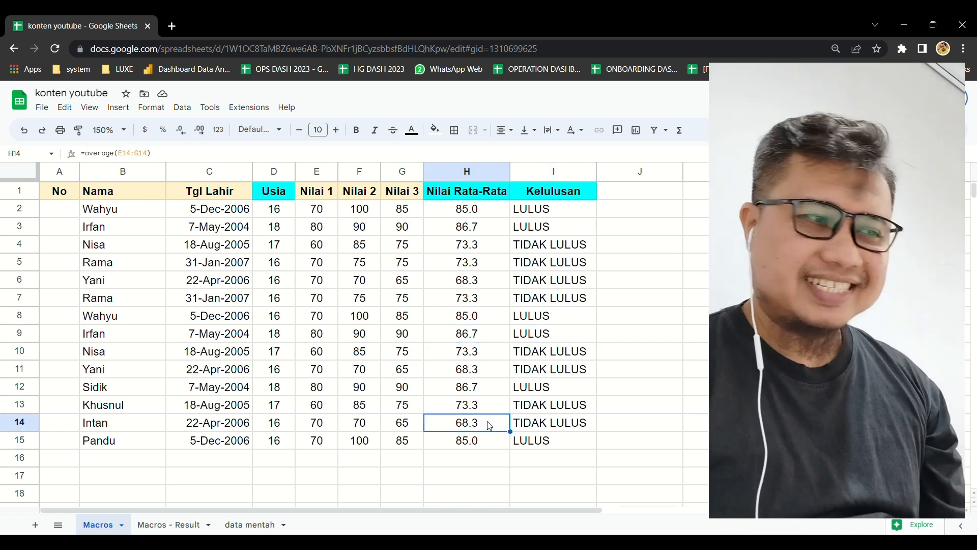
Begin a formula in cell A2 under the No header
{"action": "left_click", "coordinate": [61, 213]}
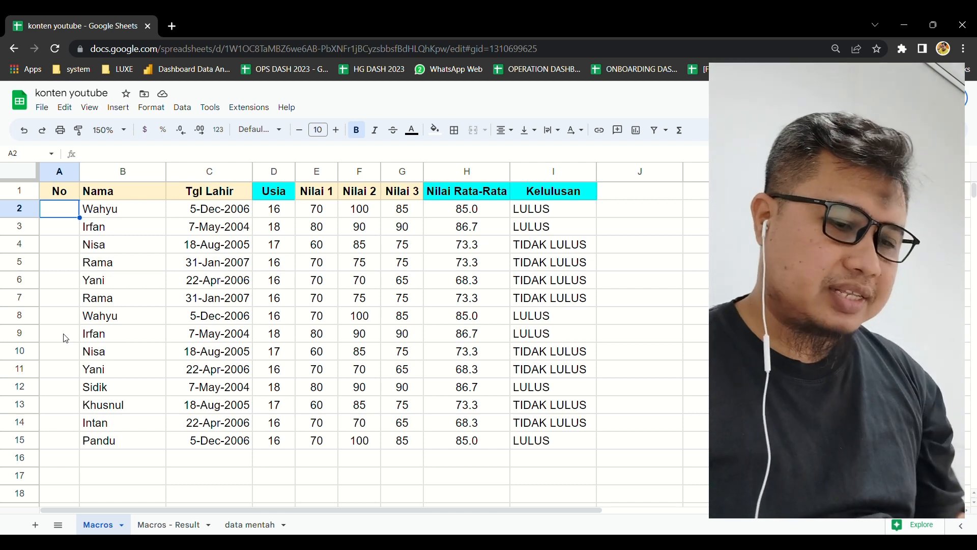
{"action": "type", "text": "="}
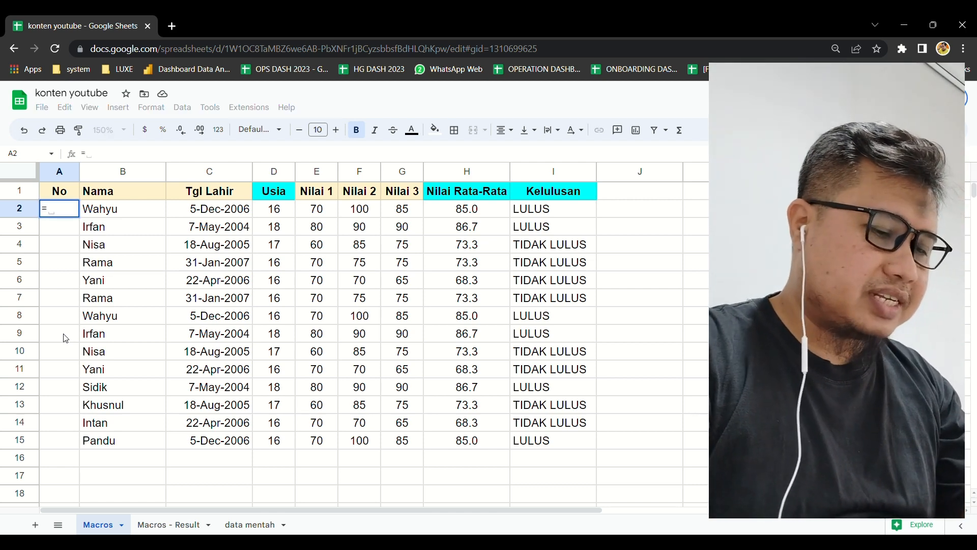